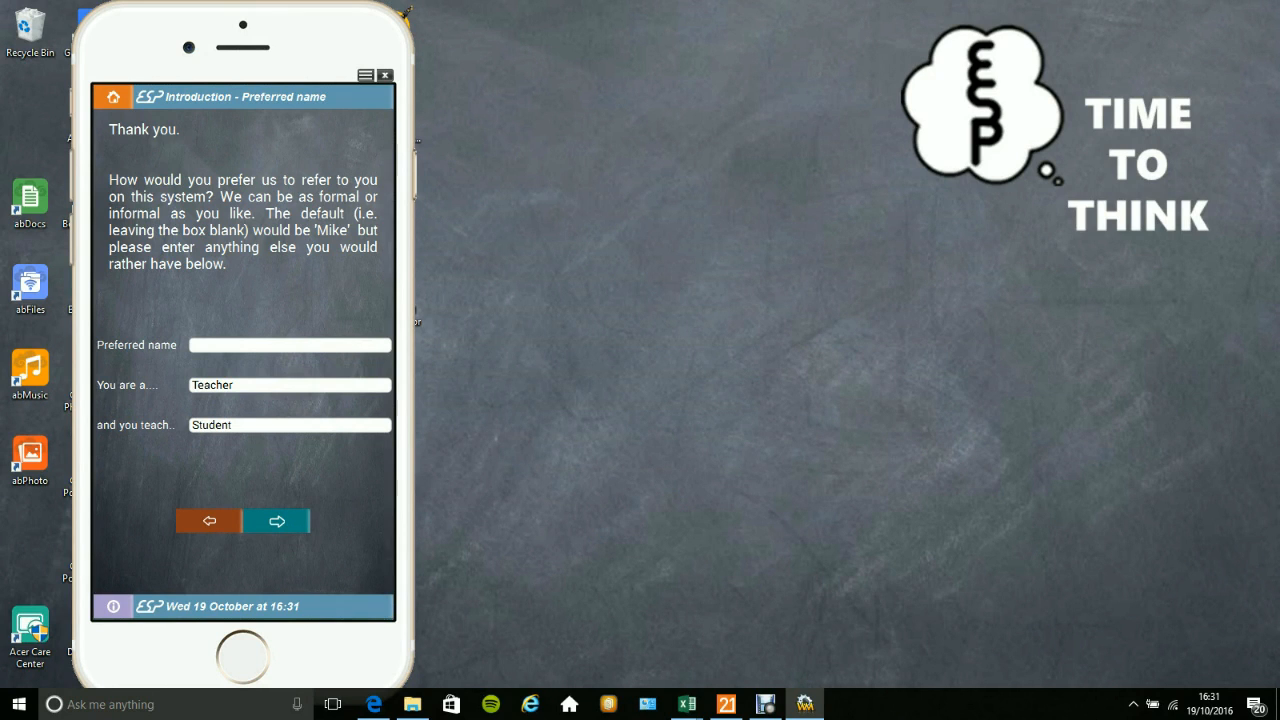
Accept the default preferred name, enter School of life as the school name, and choose a two-week timetable cycle.
left_click(277, 521)
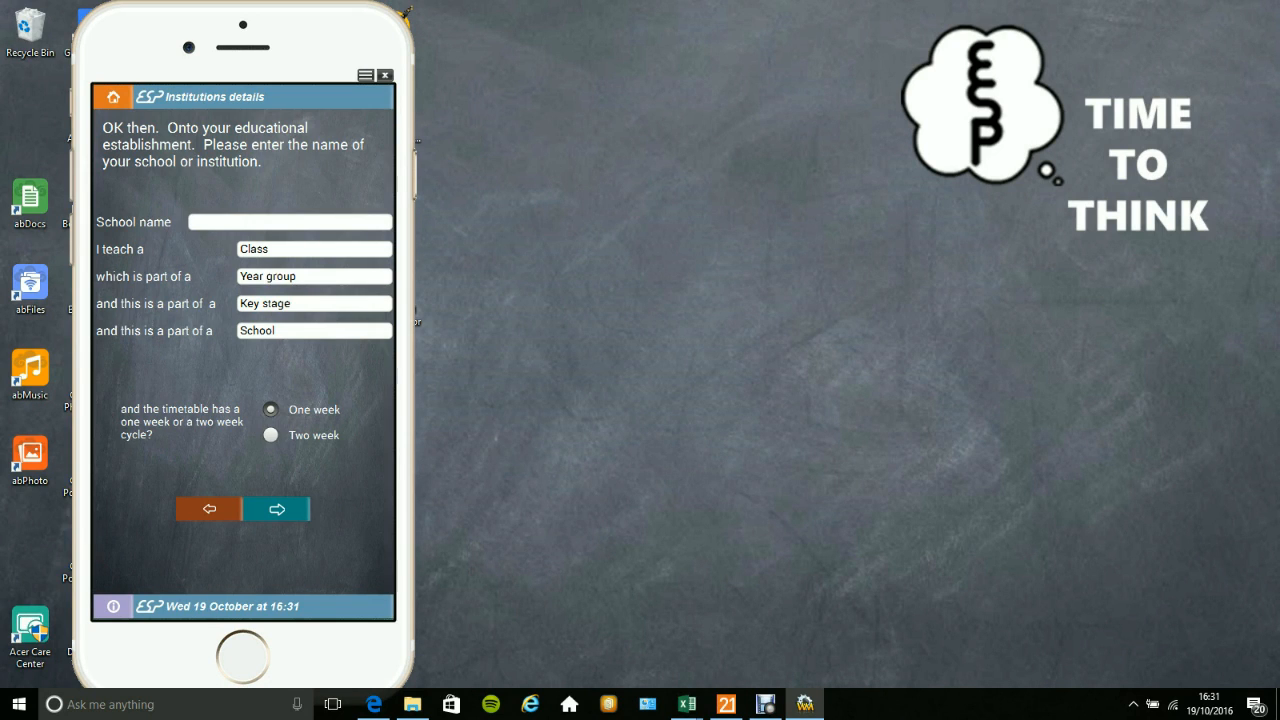
type("School of life")
left_click(271, 435)
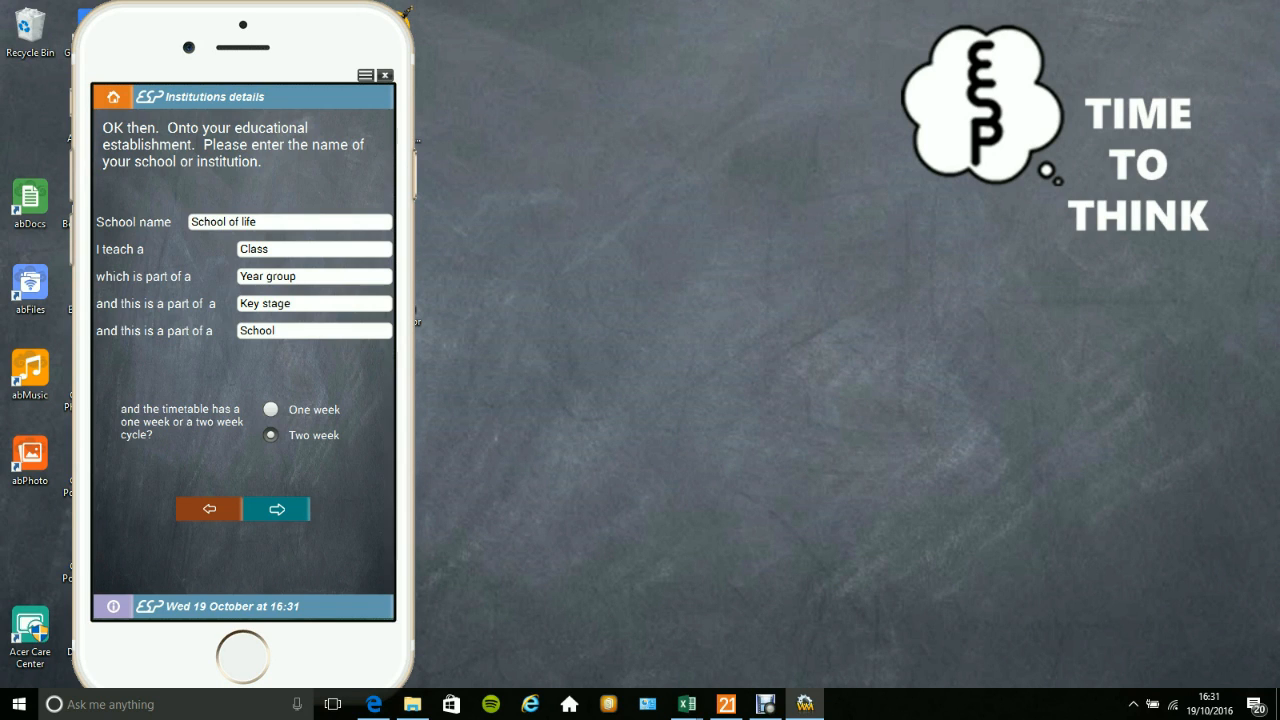
left_click(277, 509)
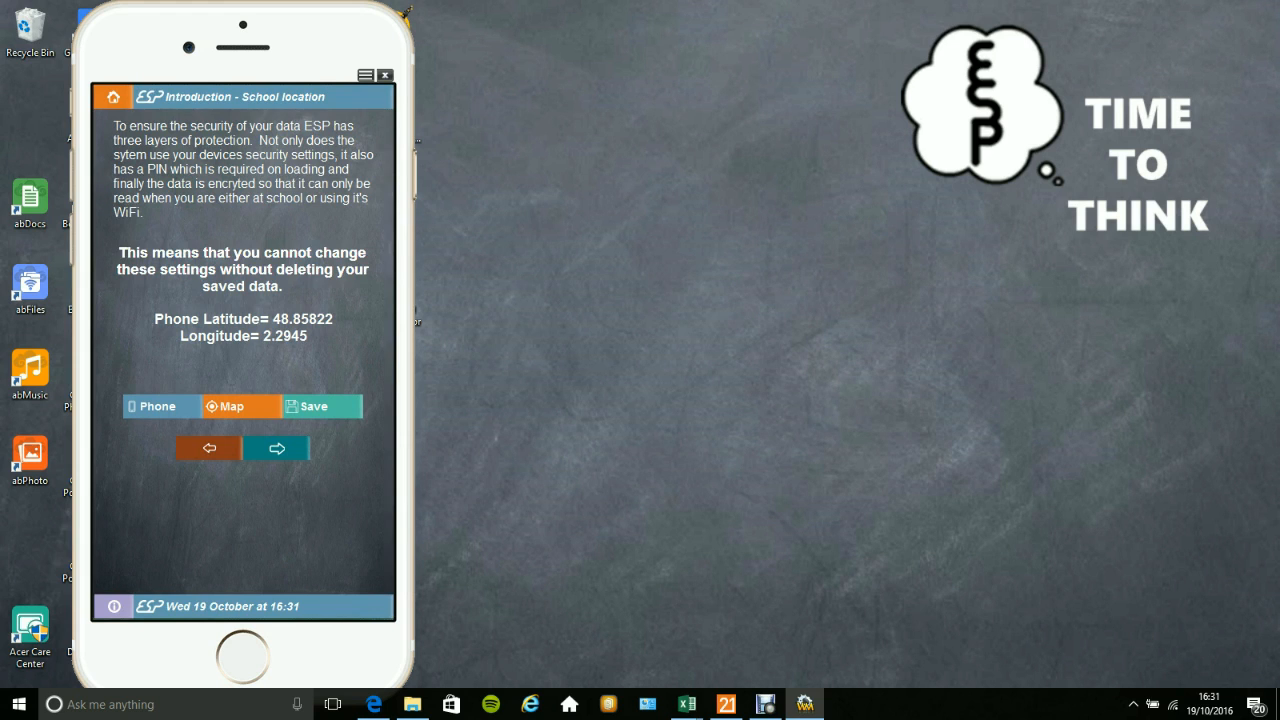
View the map option for the school location, cancel it, and save the phone's location instead.
left_click(242, 407)
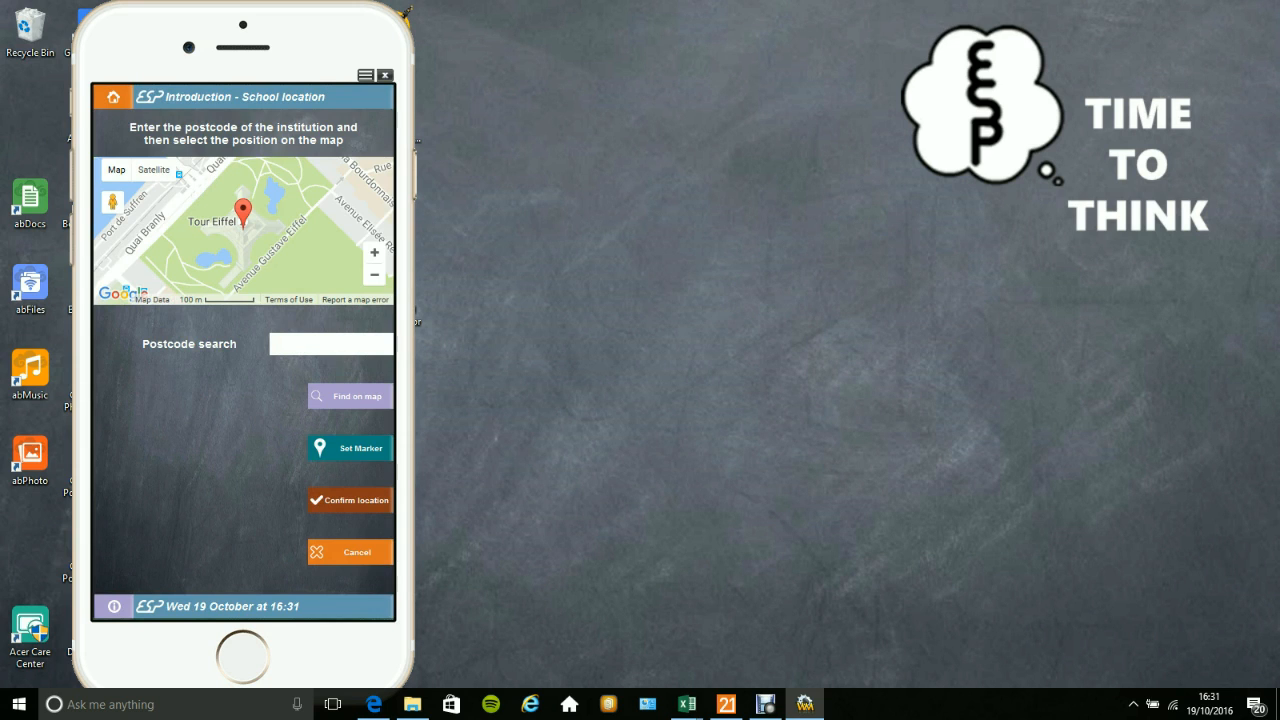
left_click(350, 552)
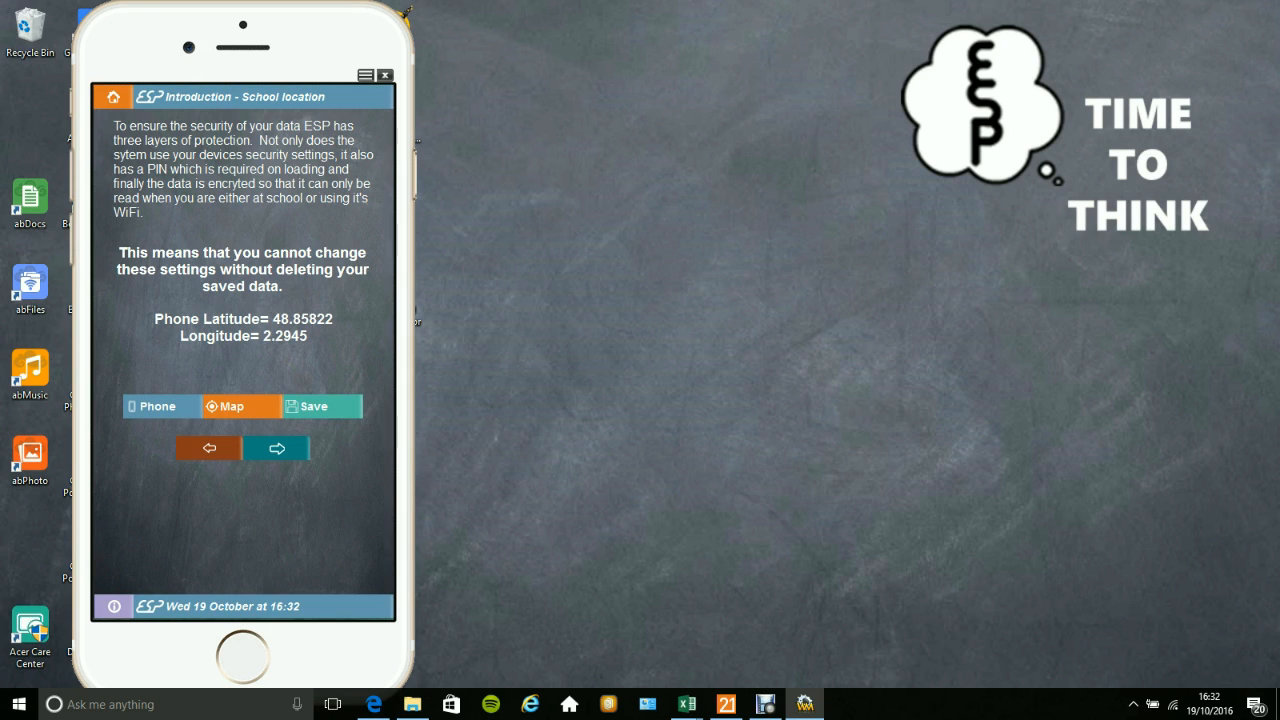
left_click(322, 407)
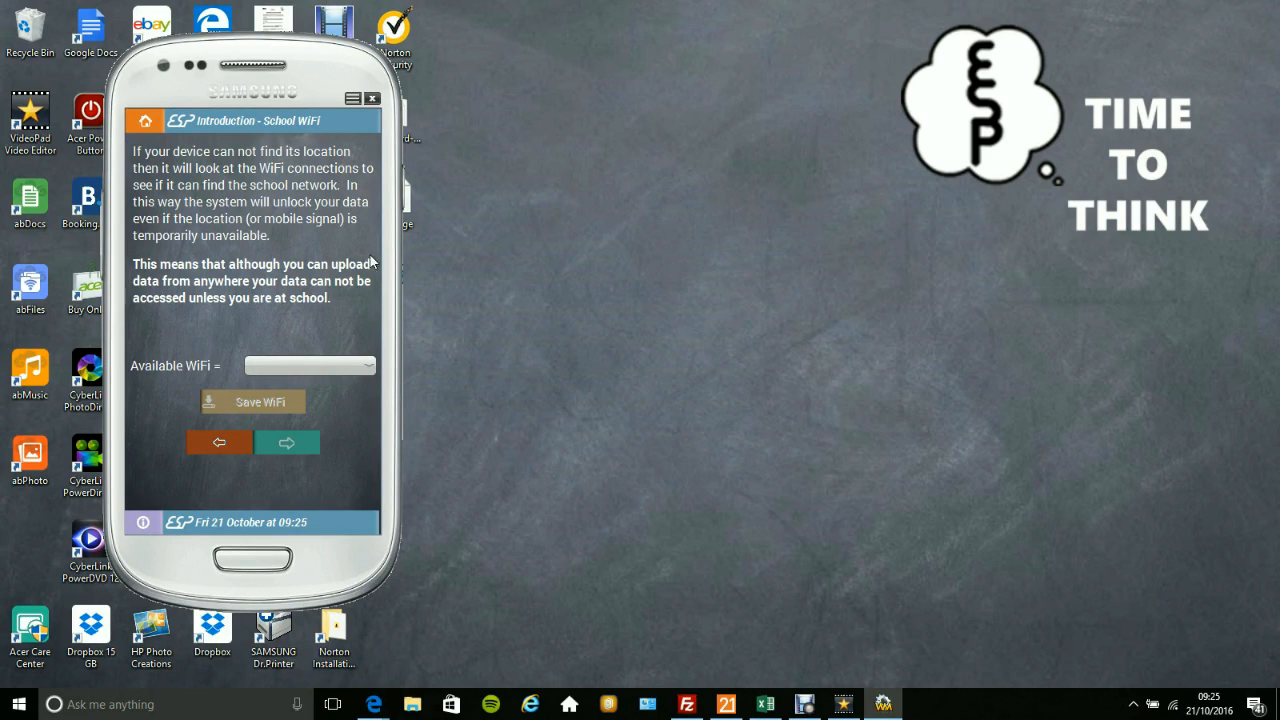
Choose SKY0E199 as the school WiFi network, save it, and continue the setup.
left_click(356, 368)
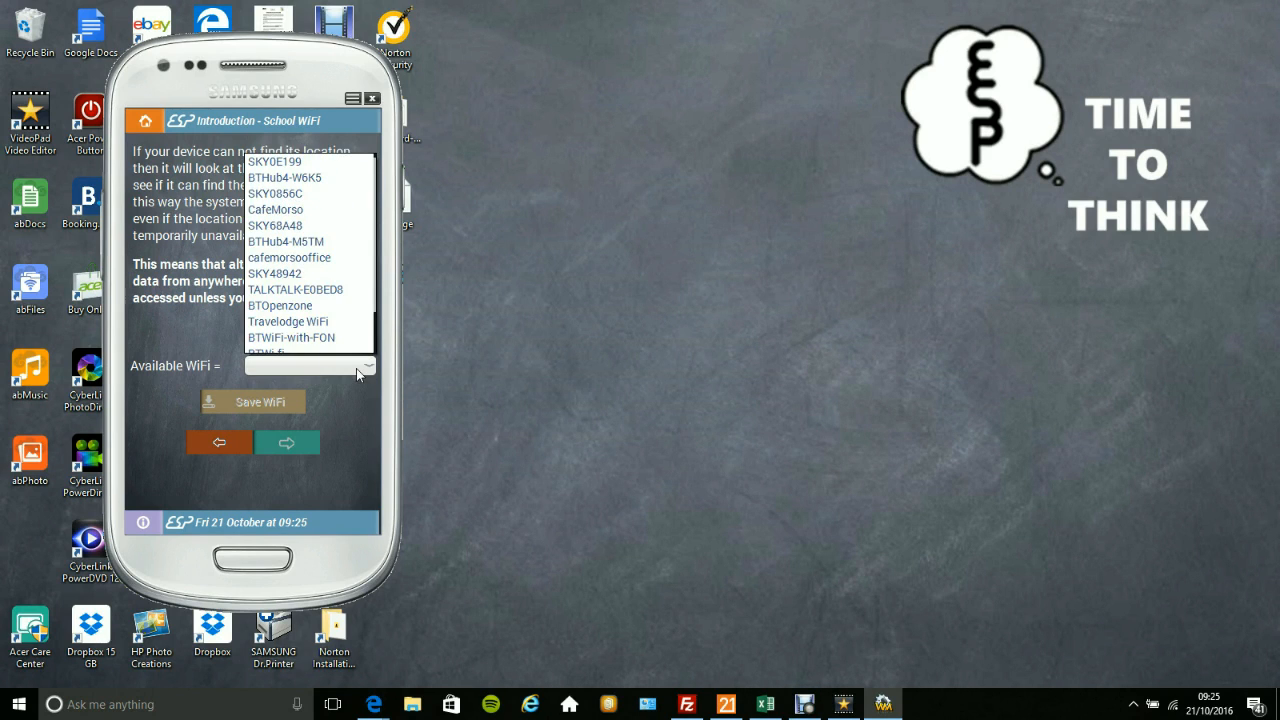
left_click(320, 164)
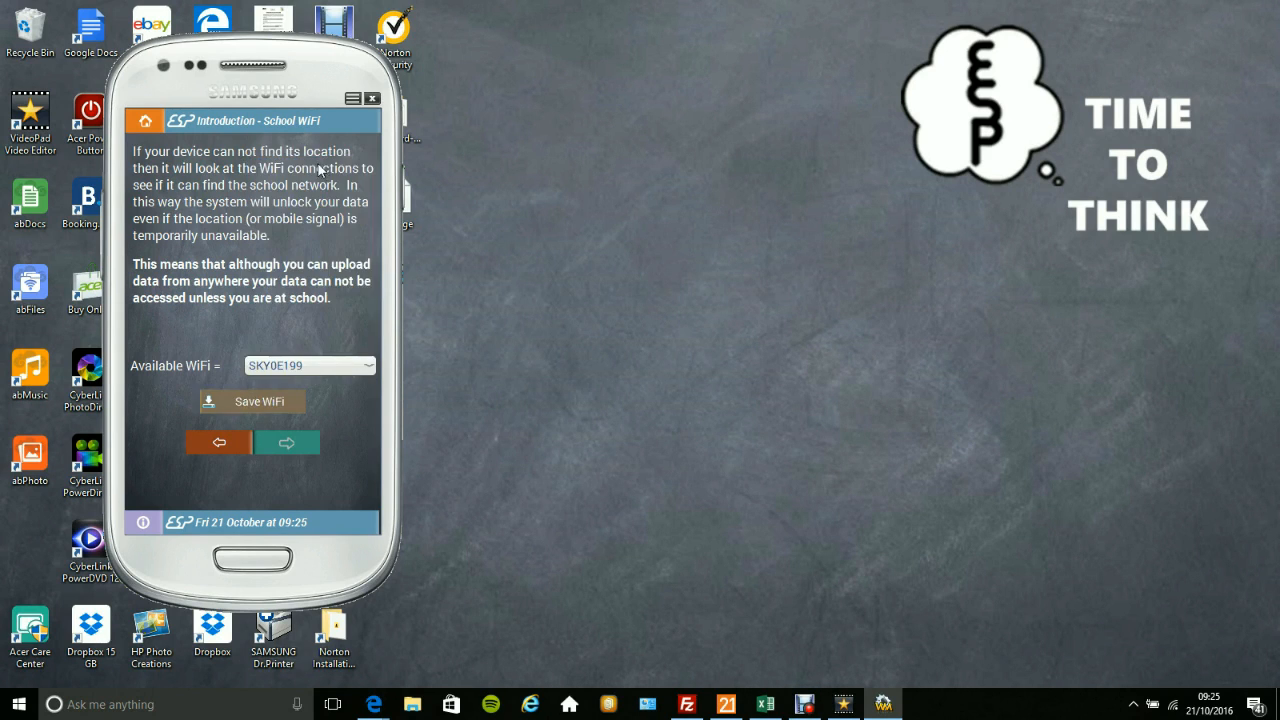
left_click(272, 404)
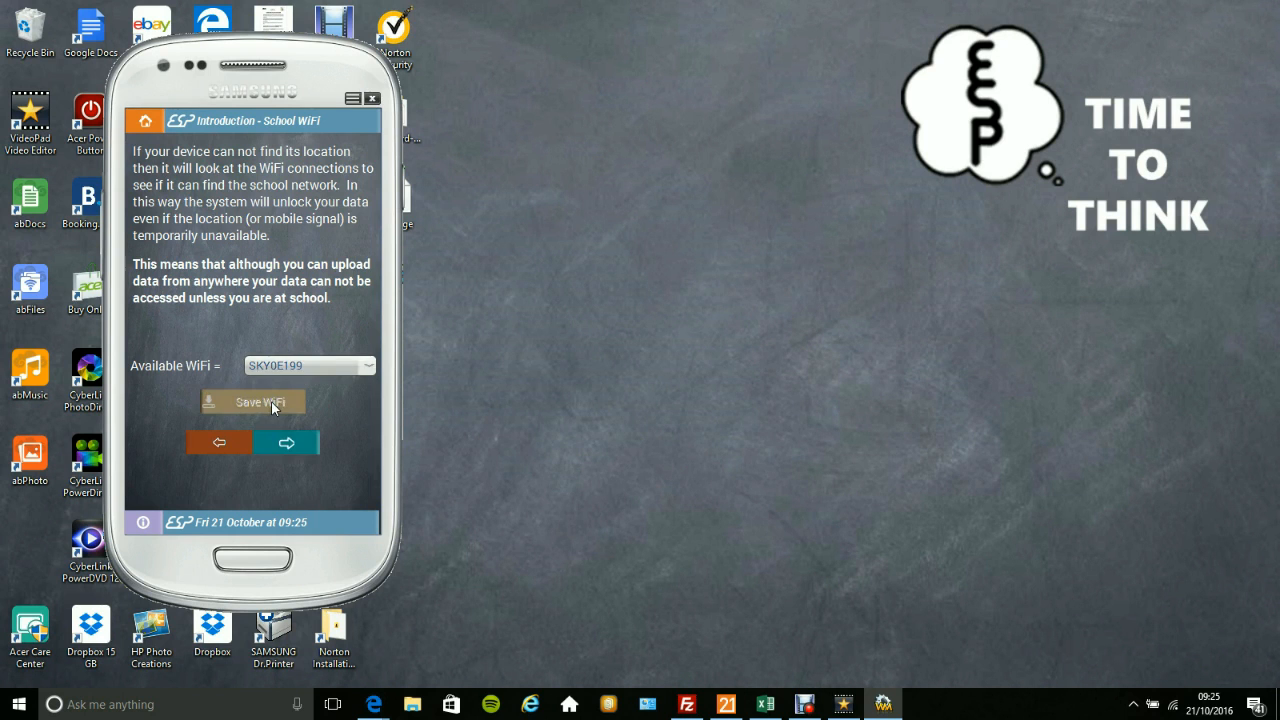
left_click(303, 445)
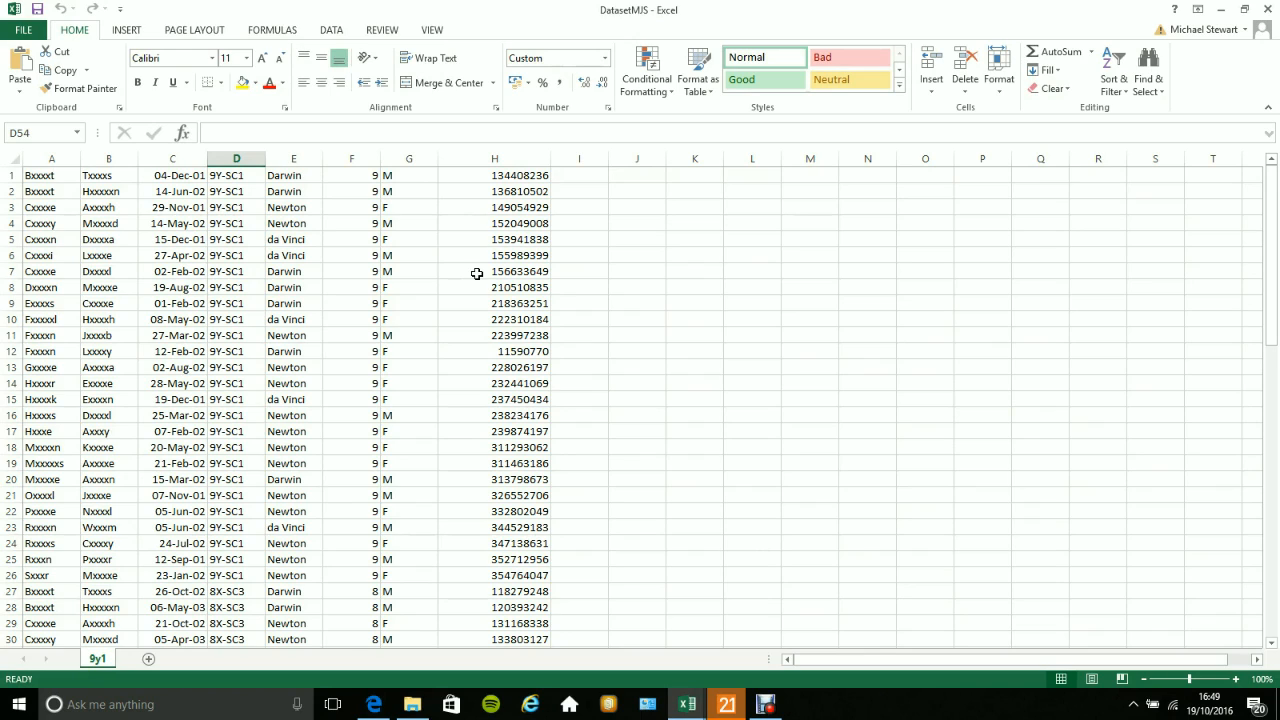
In Excel, export the DatasetMJS workbook with the file type CSV (Comma delimited).
left_click(24, 33)
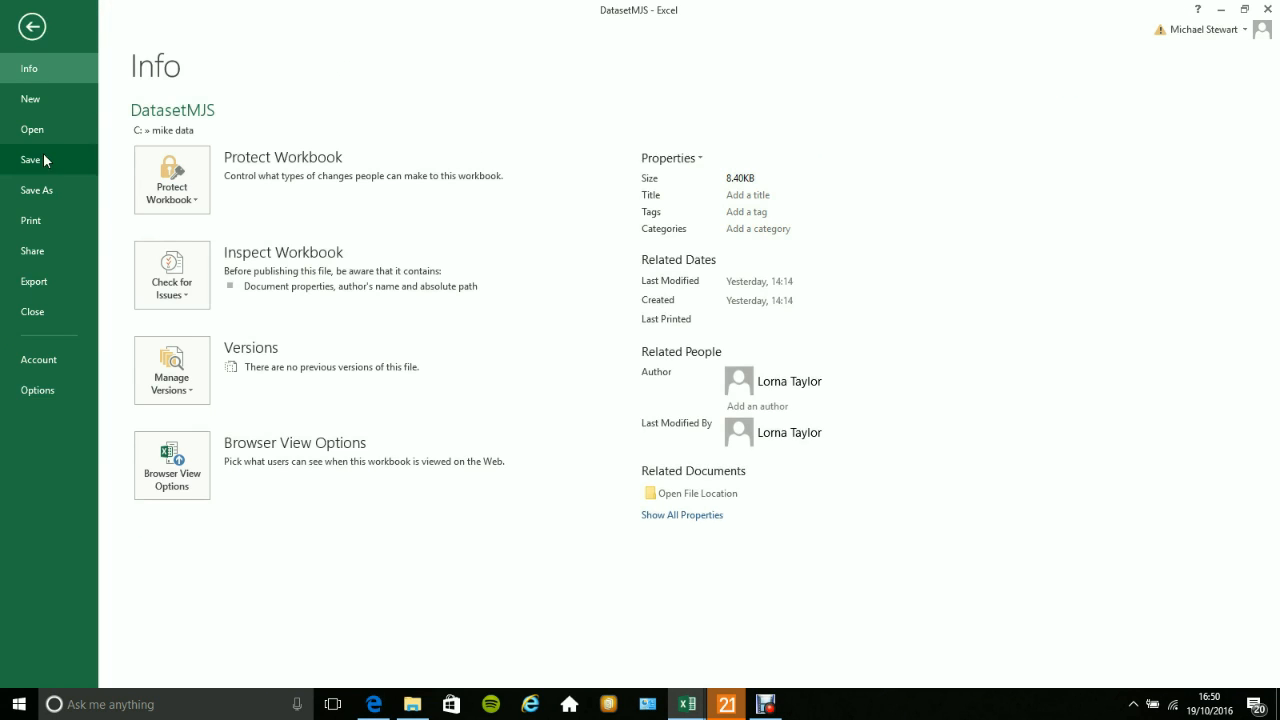
left_click(43, 282)
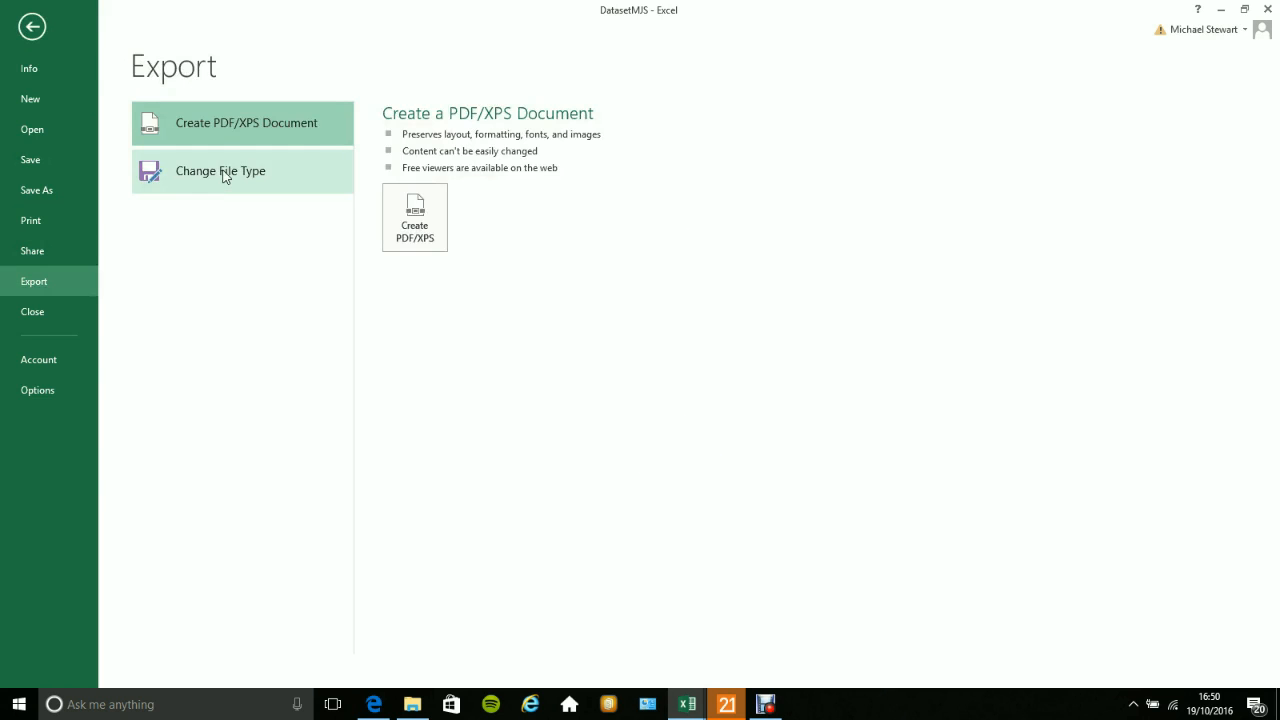
left_click(224, 176)
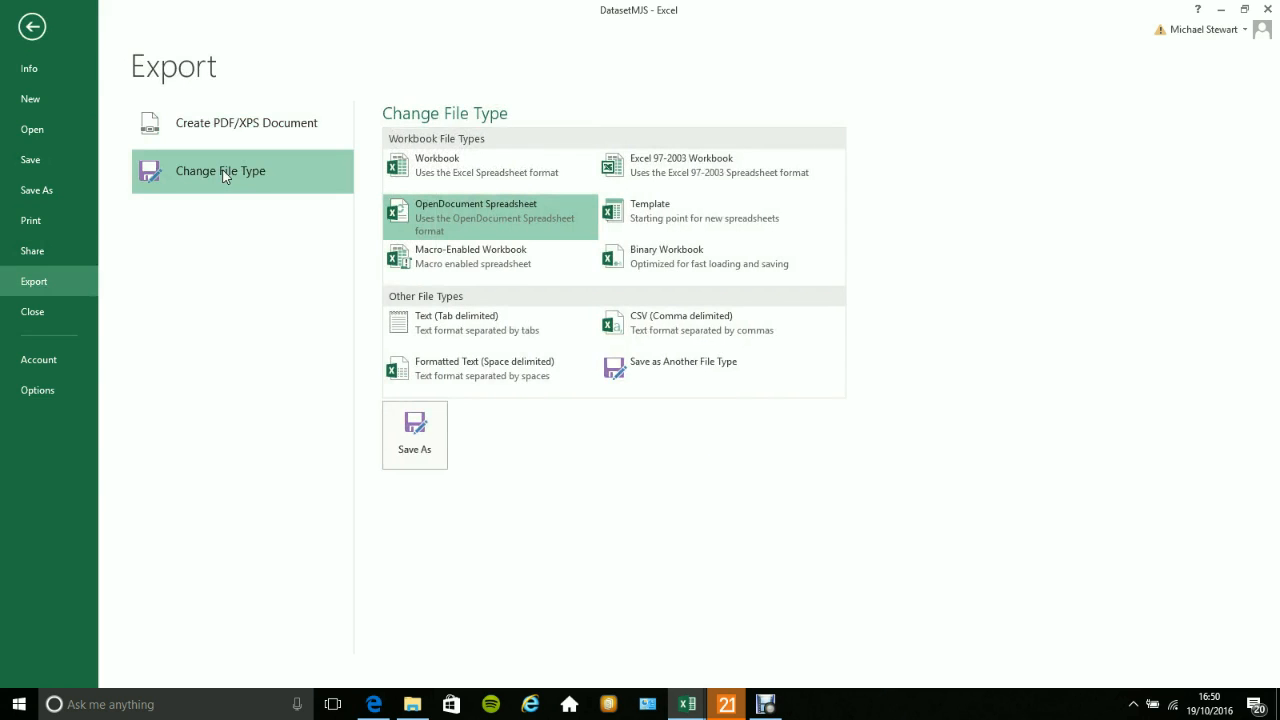
left_click(664, 321)
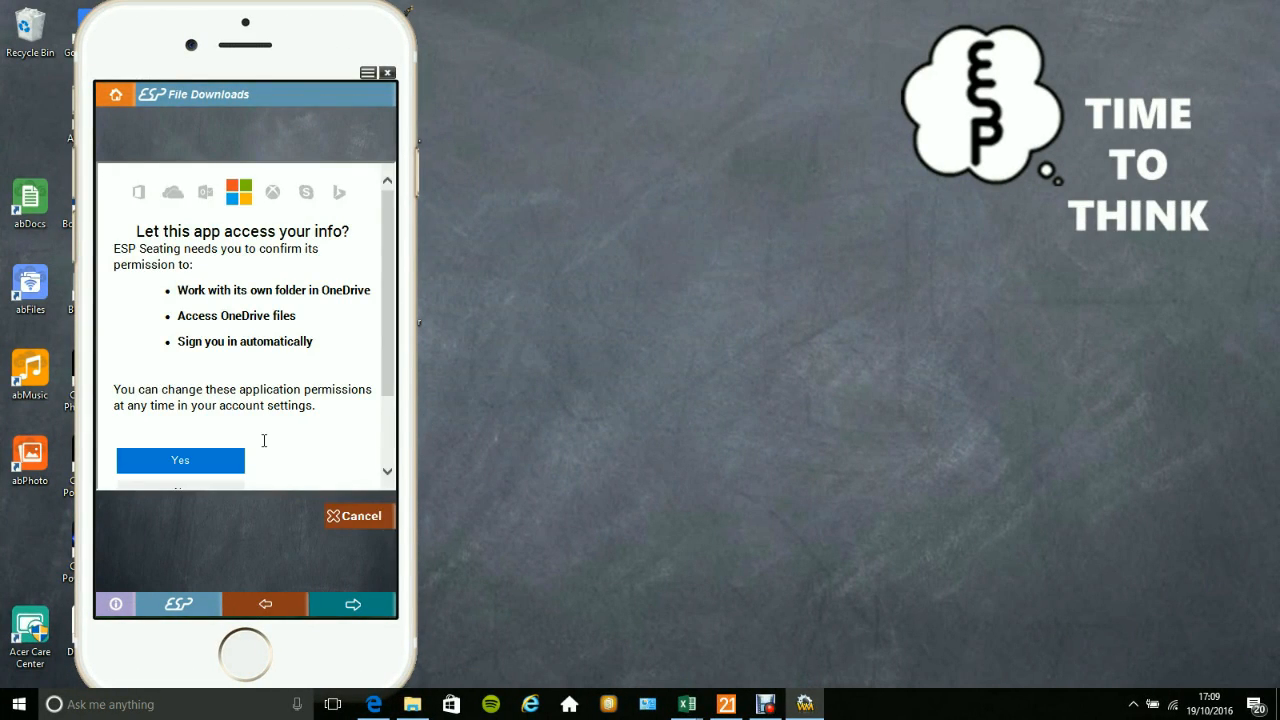
In ESP Seating, grant the app permission to access OneDrive.
left_click(214, 462)
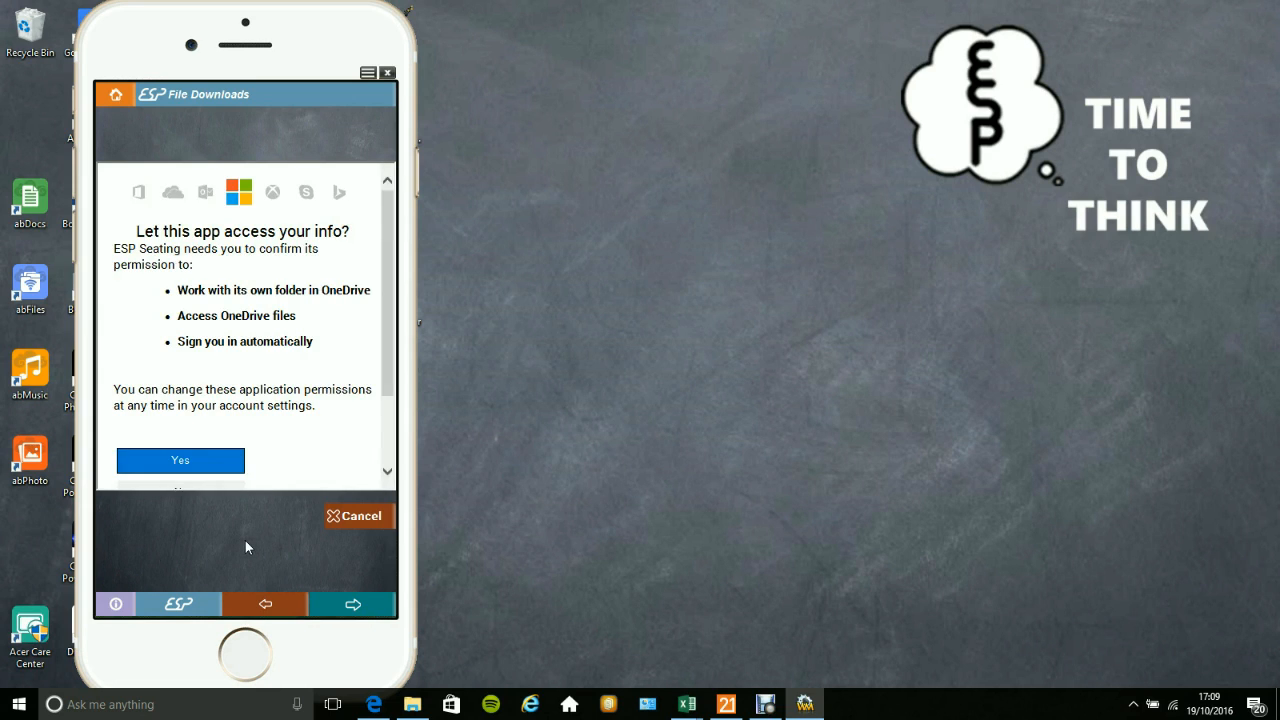
left_click(213, 465)
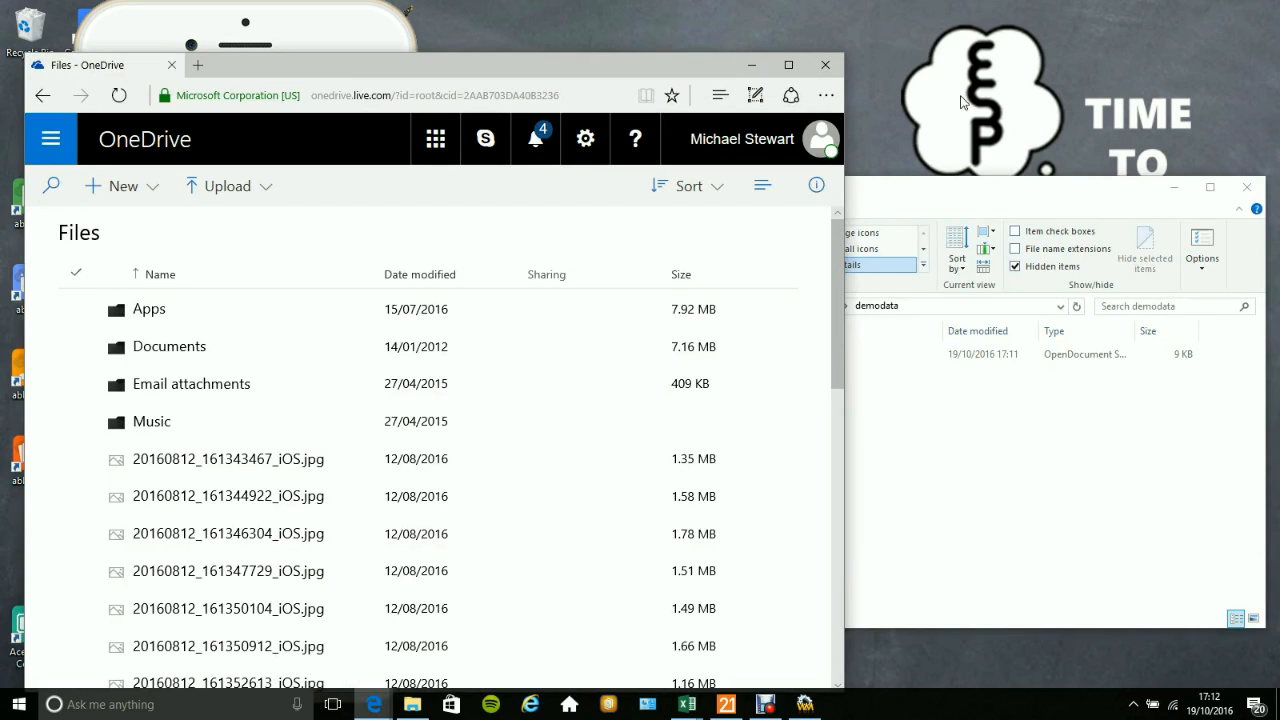
Upload the DatasetMJS file from the demodata folder to the Apps > ESP Seating folder in OneDrive.
left_click(997, 188)
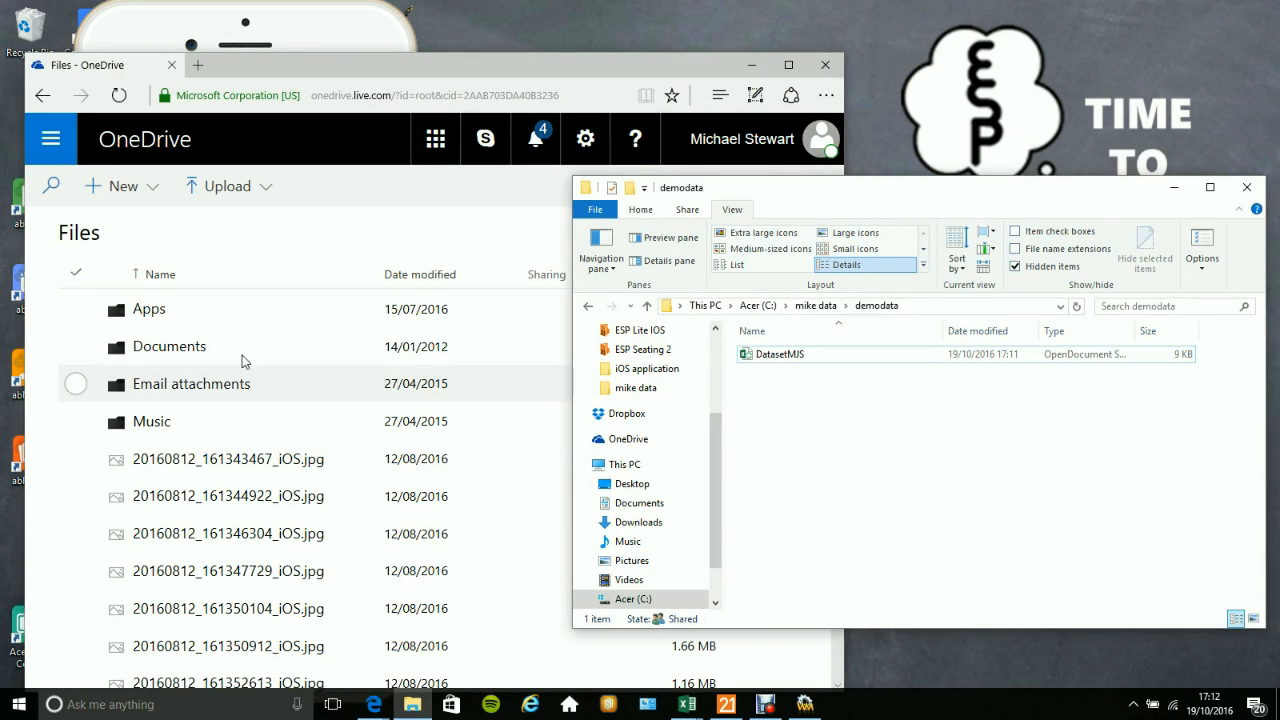
left_click(150, 310)
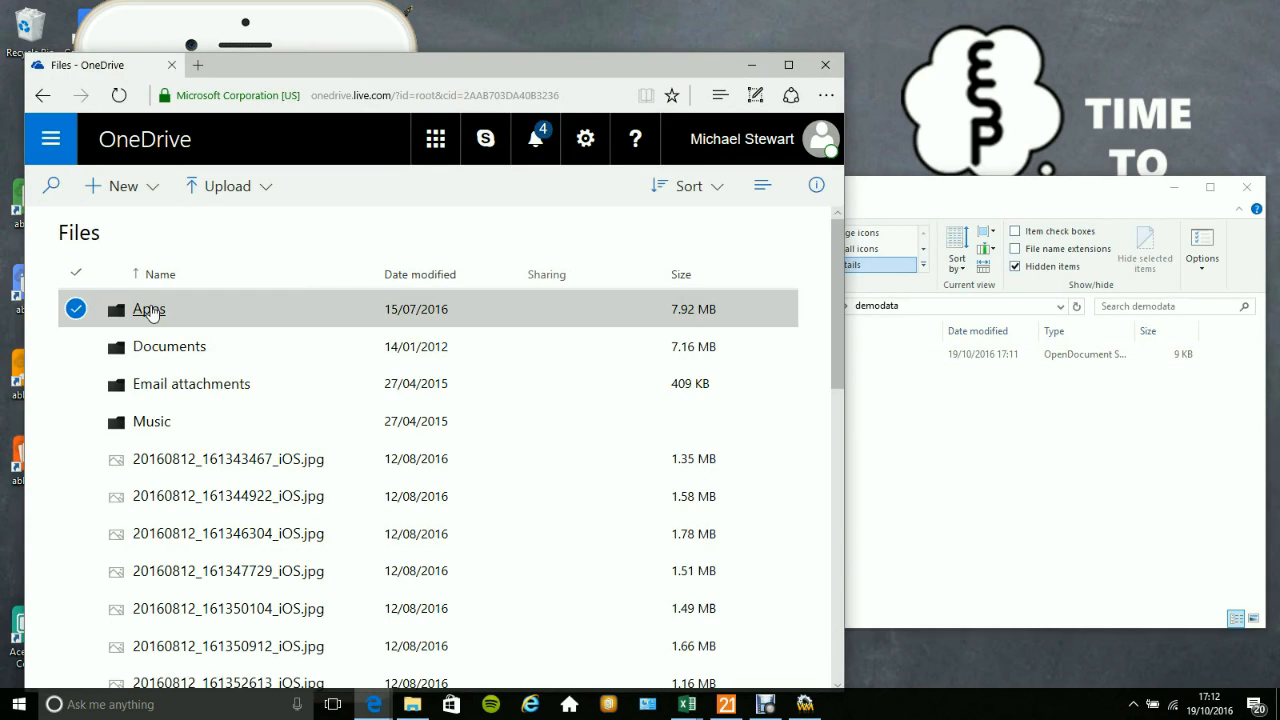
left_click(150, 310)
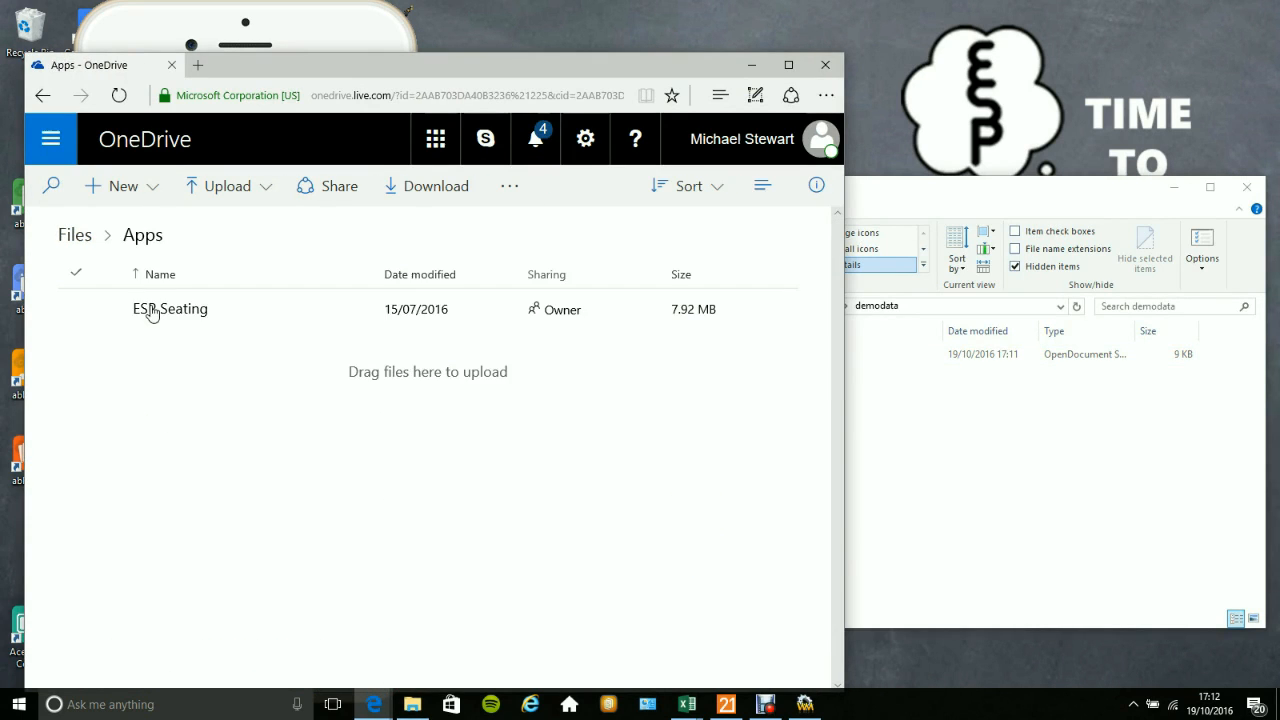
left_click(175, 318)
left_click(175, 318)
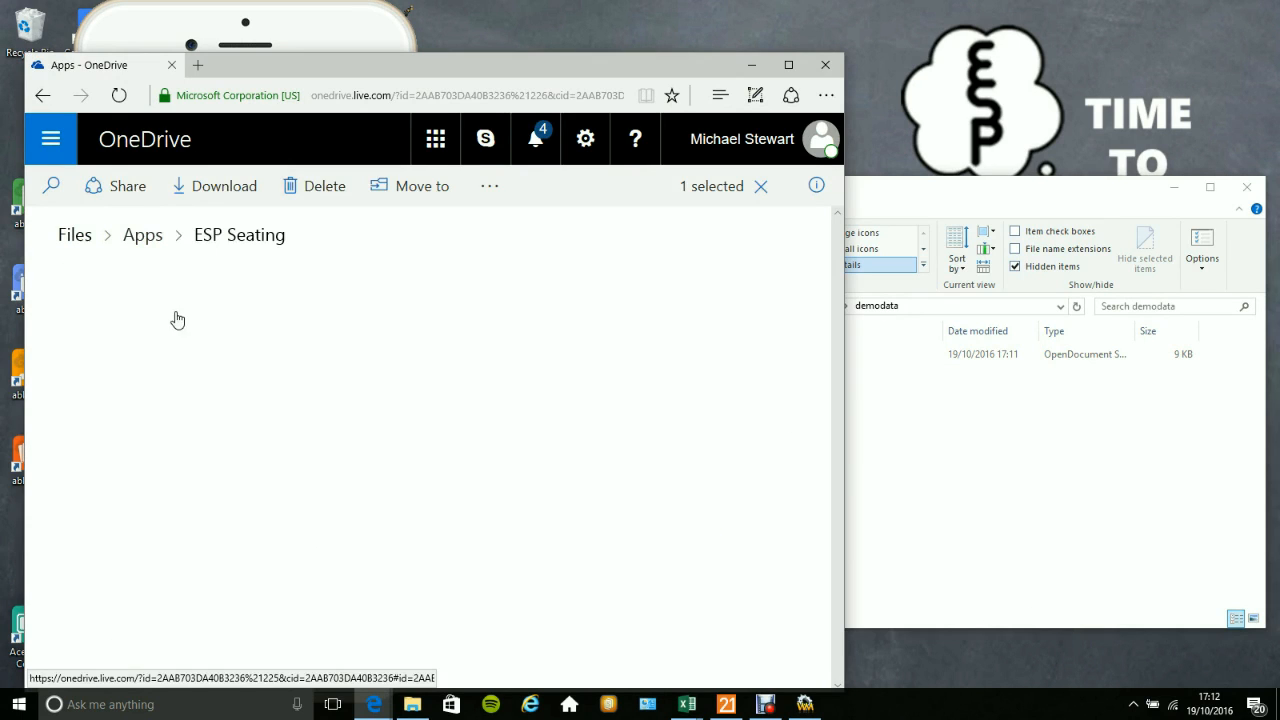
left_click(960, 467)
left_click_drag(788, 358, 451, 545)
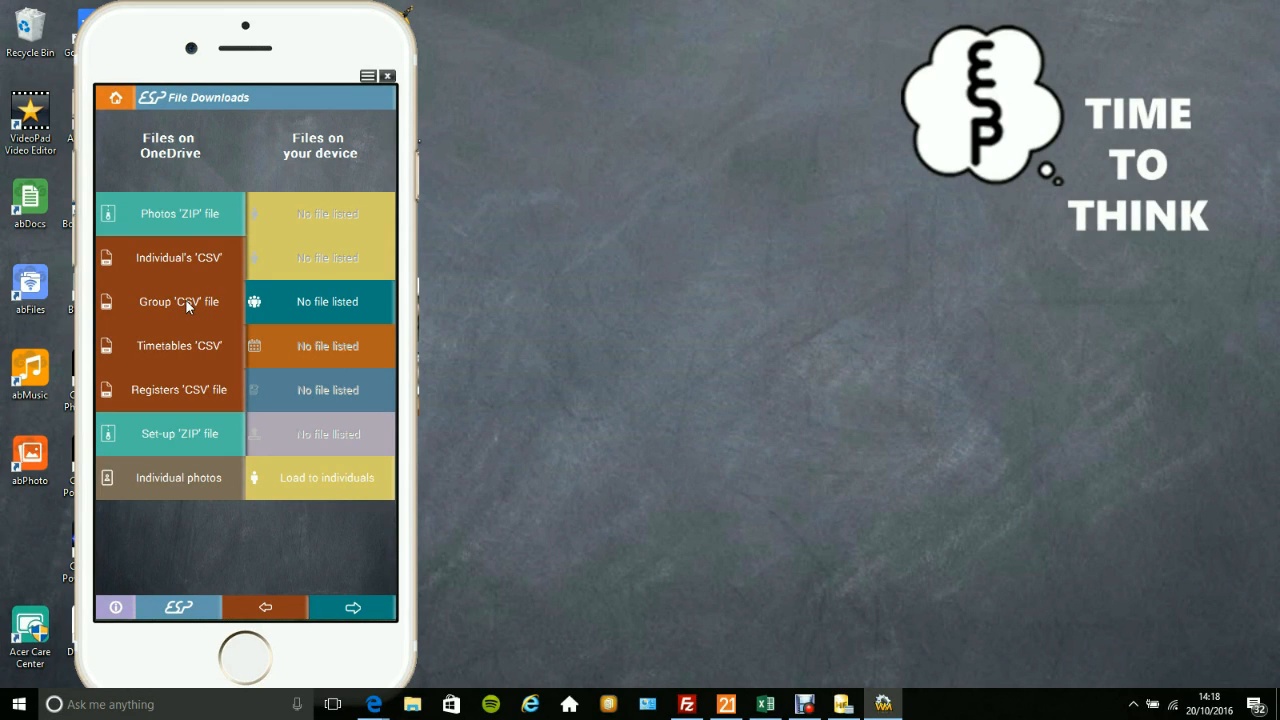
In ESP Seating, download DatasetMJS.csv from OneDrive as the group CSV file and open it for loading to groups.
left_click(185, 303)
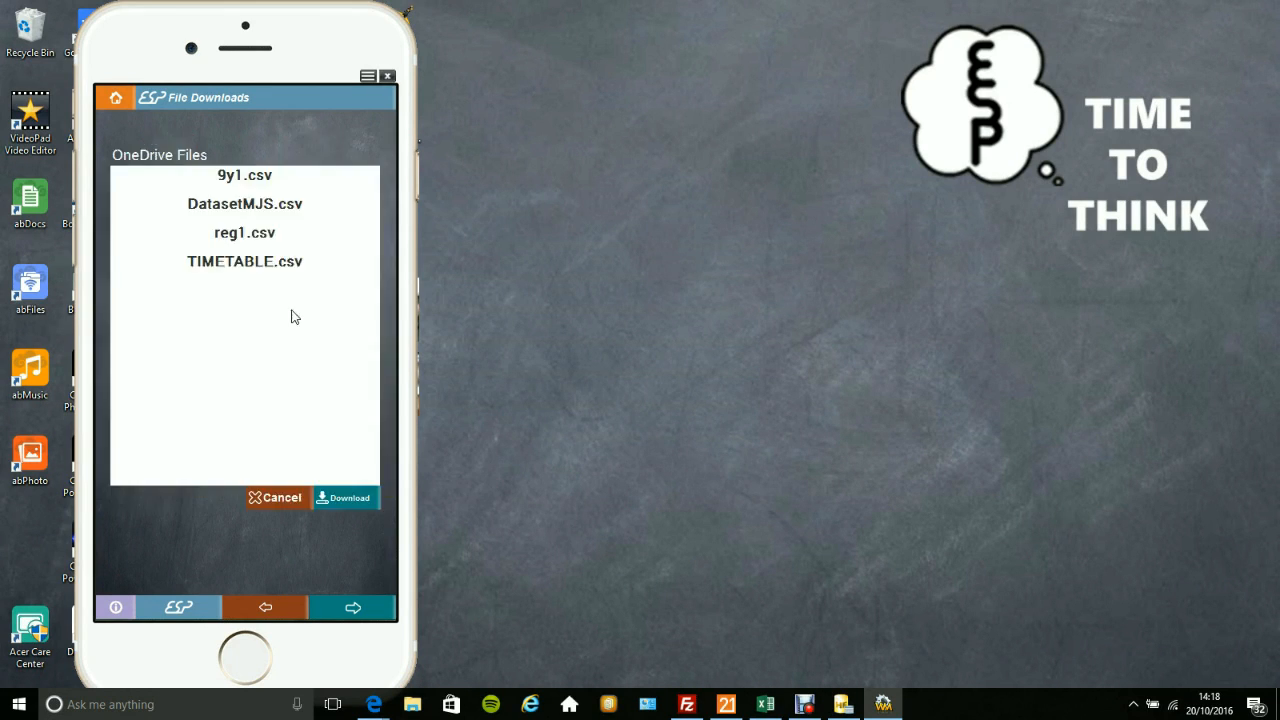
left_click(291, 206)
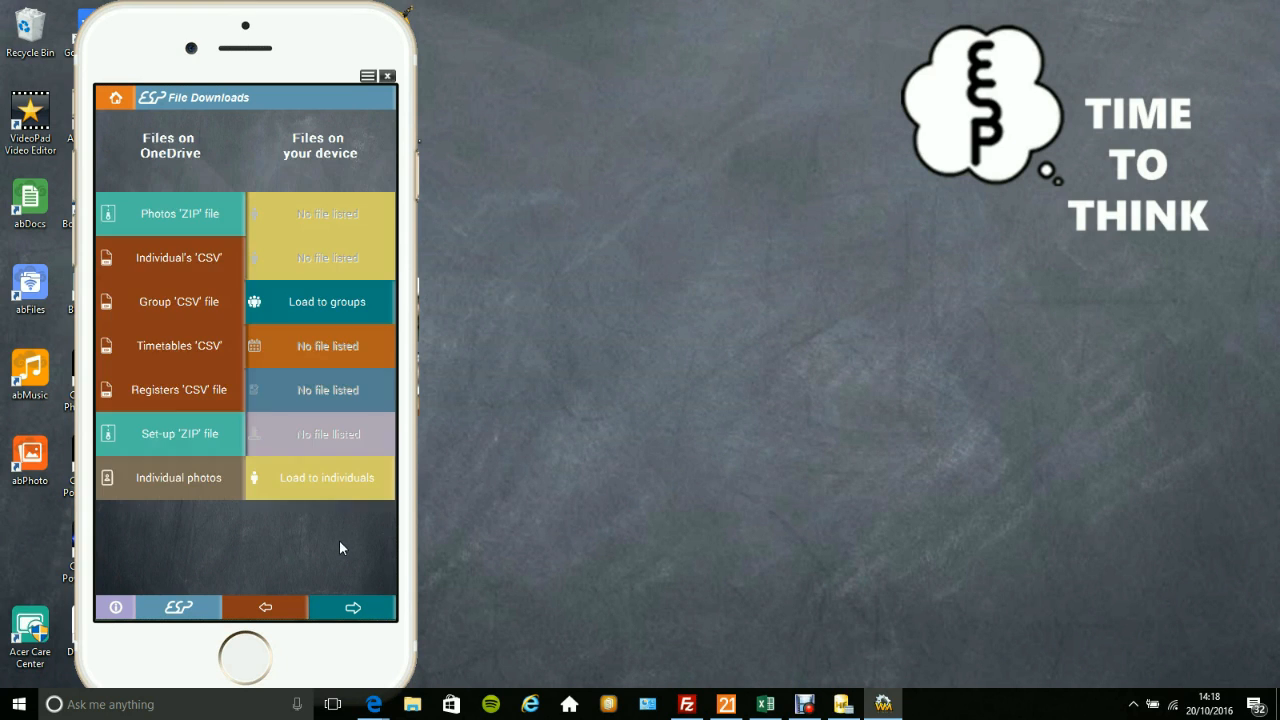
left_click(314, 300)
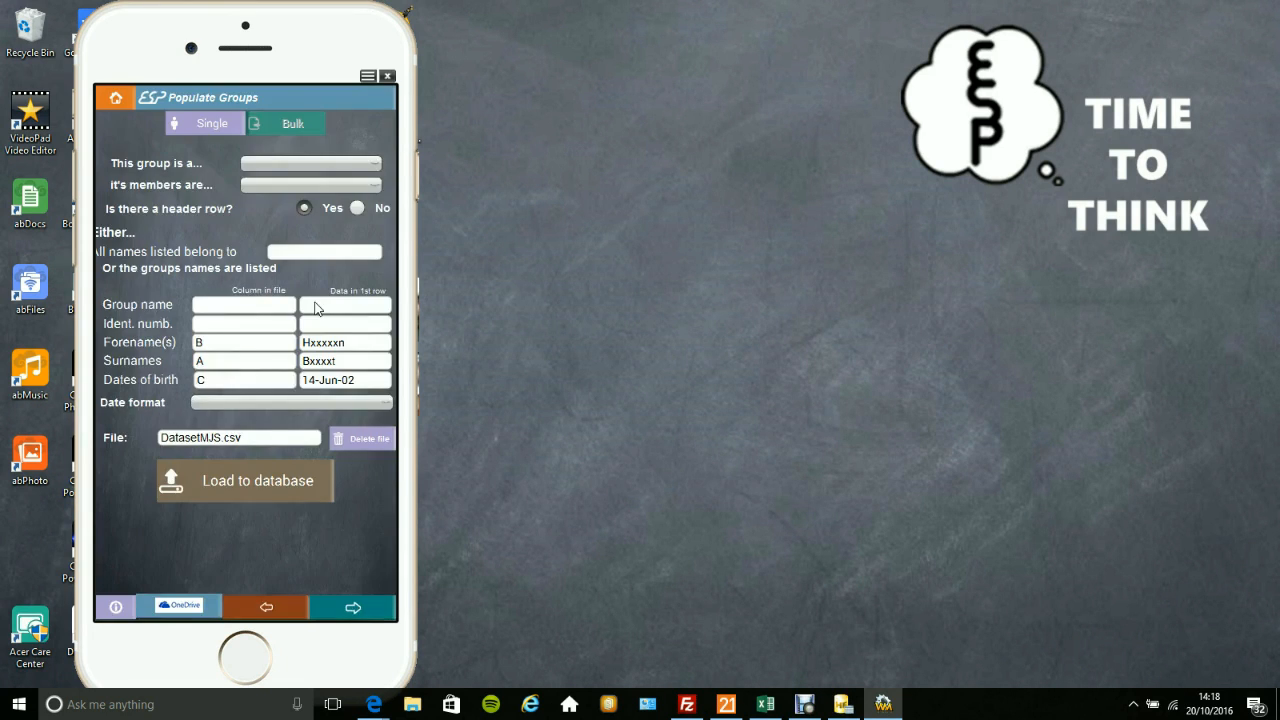
Set the group type to Class with Student members, and specify that the file has no header row.
left_click(307, 165)
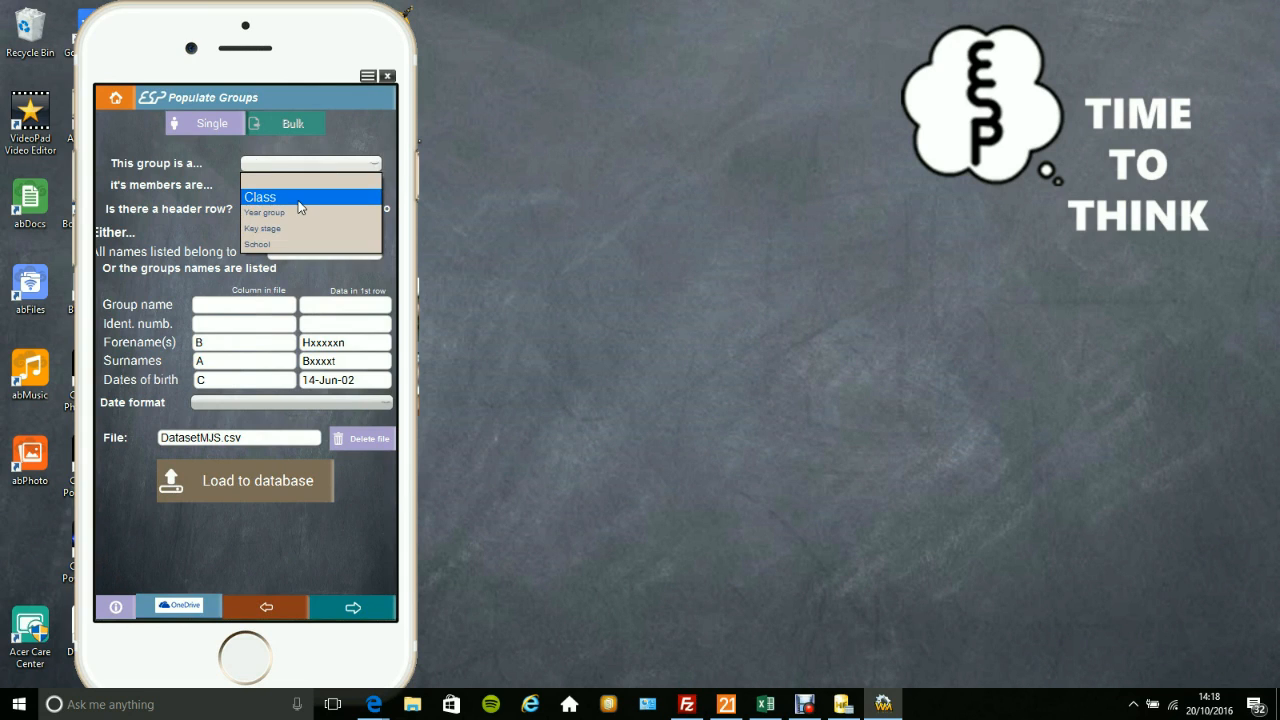
left_click(305, 192)
left_click(306, 187)
left_click(300, 233)
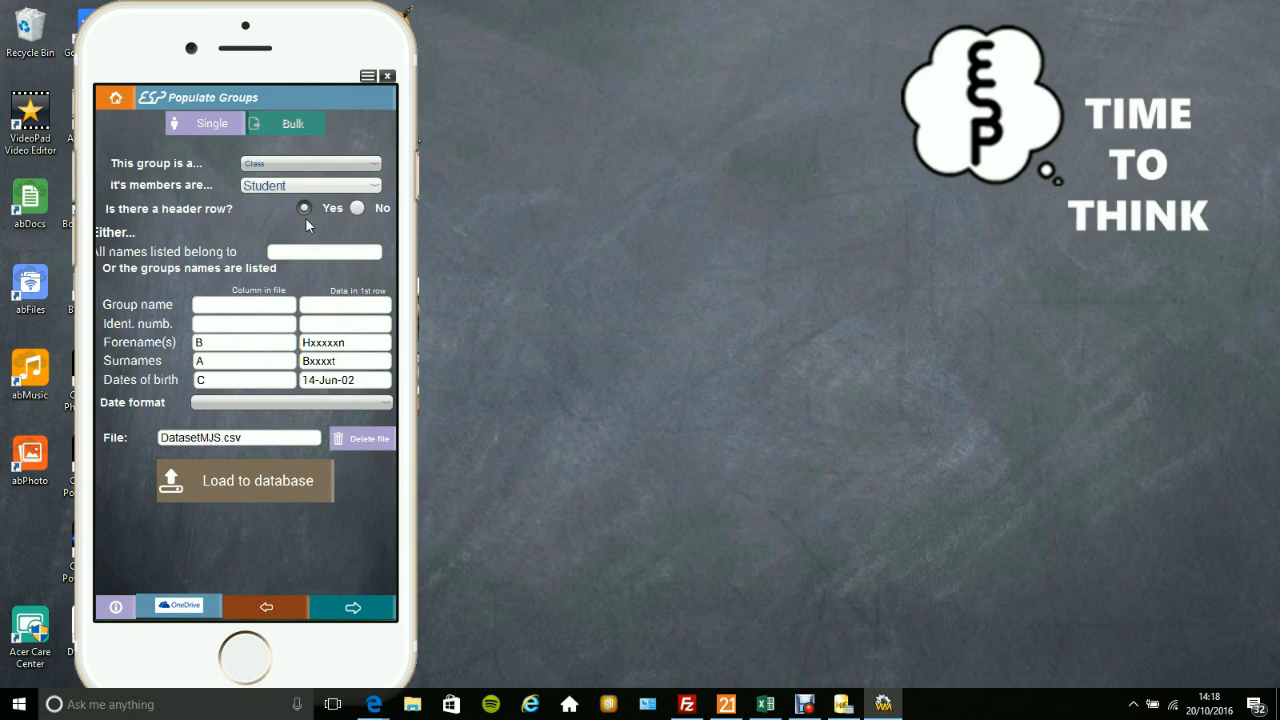
left_click(357, 209)
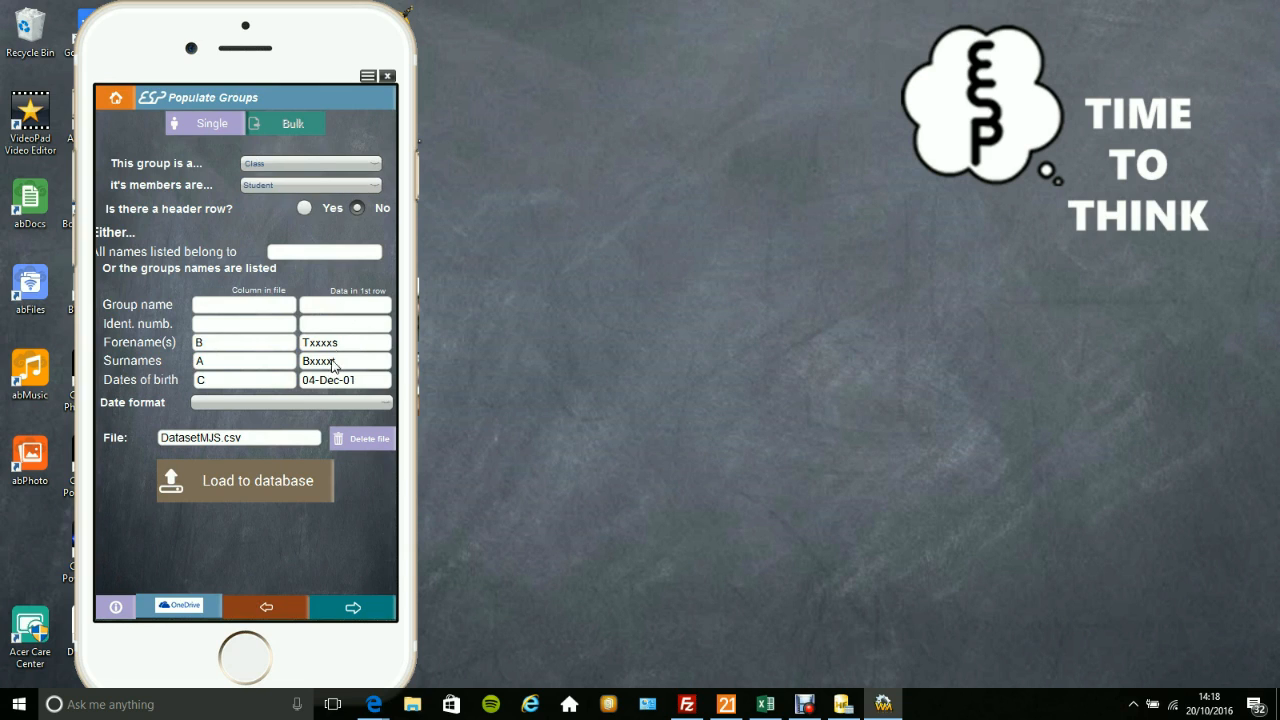
Map the group name to file column D and the identification number to column H.
left_click(230, 312)
type("H")
key("BackSpace")
type("D")
left_click(226, 328)
type("H")
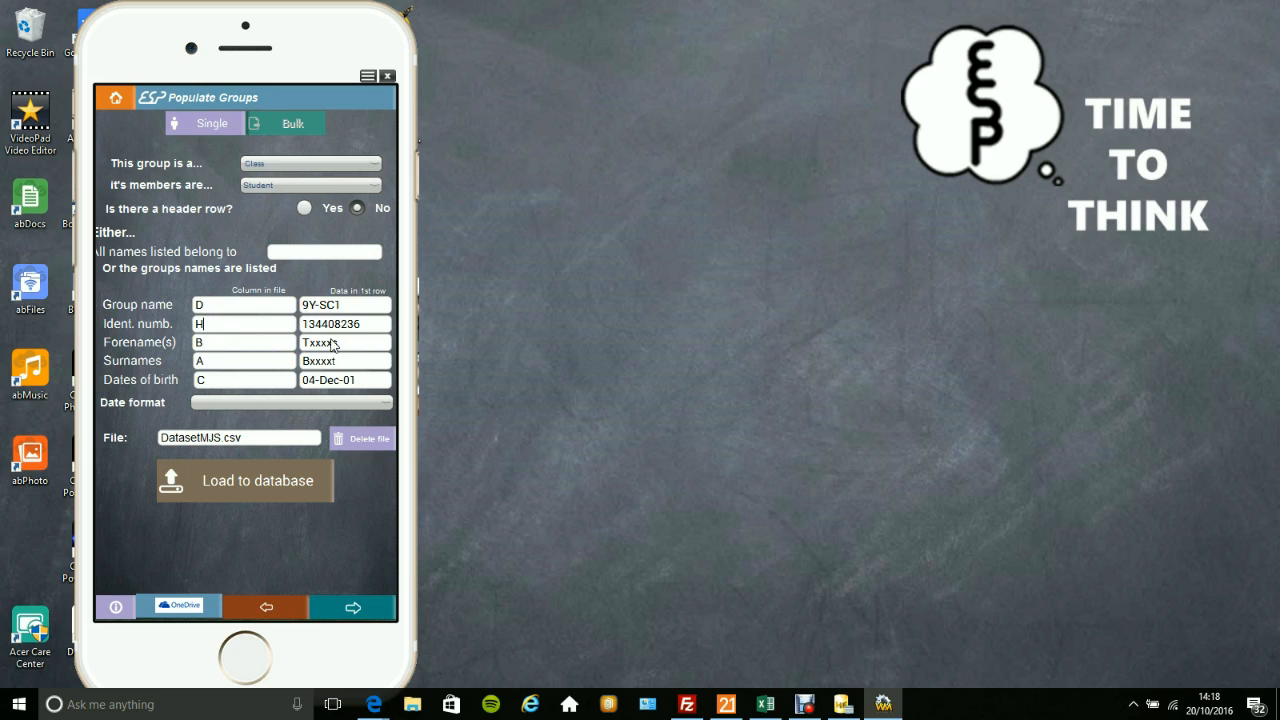
Set the date format to 01-Sep-2016 and load the group file's records to the database.
left_click(300, 404)
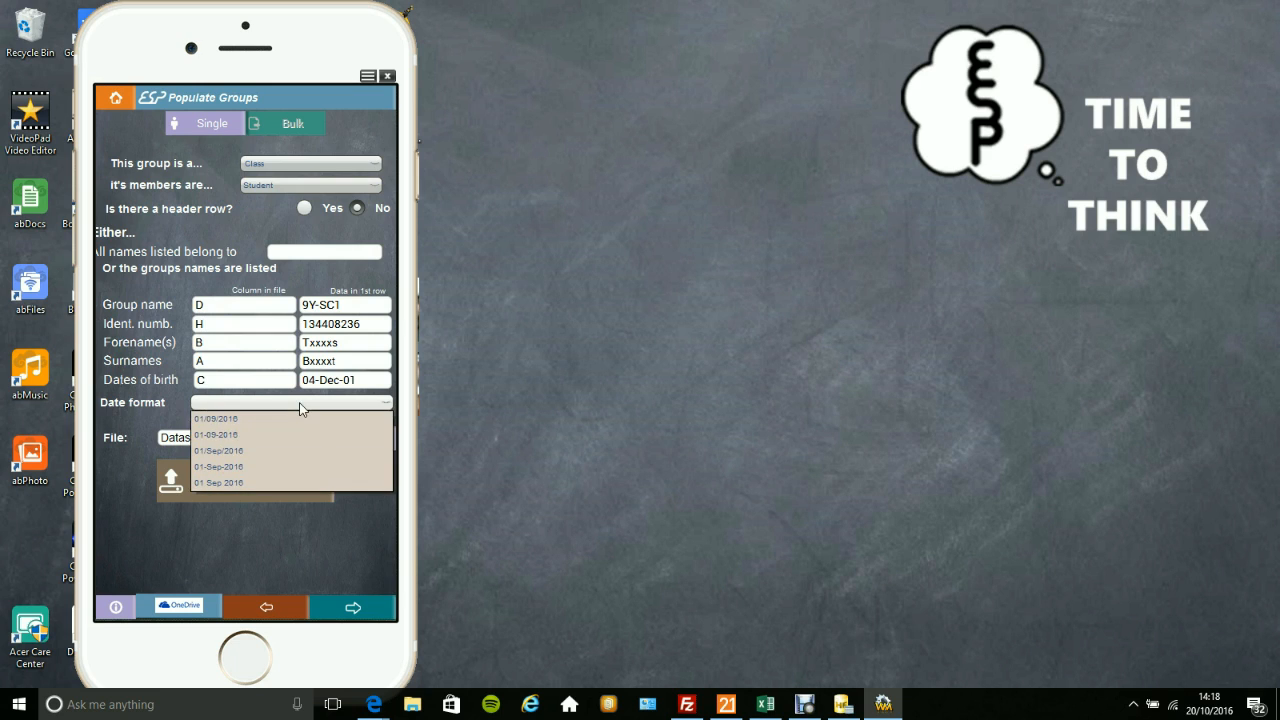
left_click(281, 468)
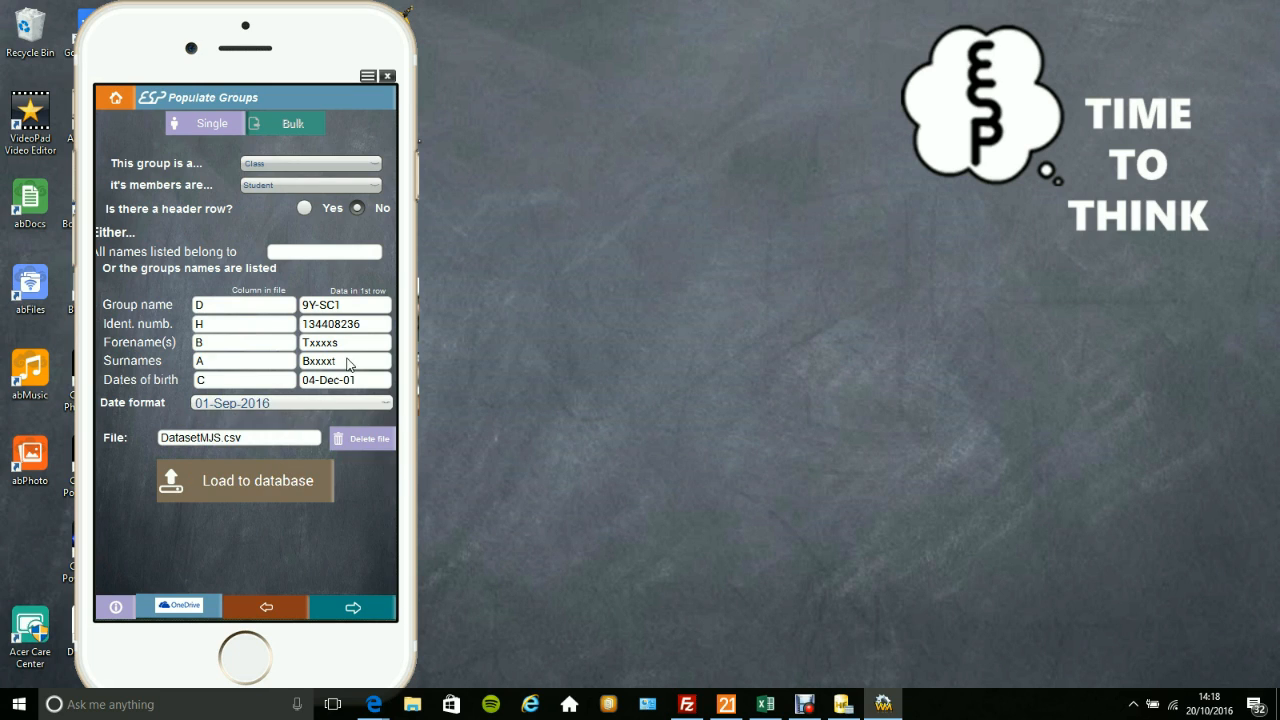
left_click(272, 486)
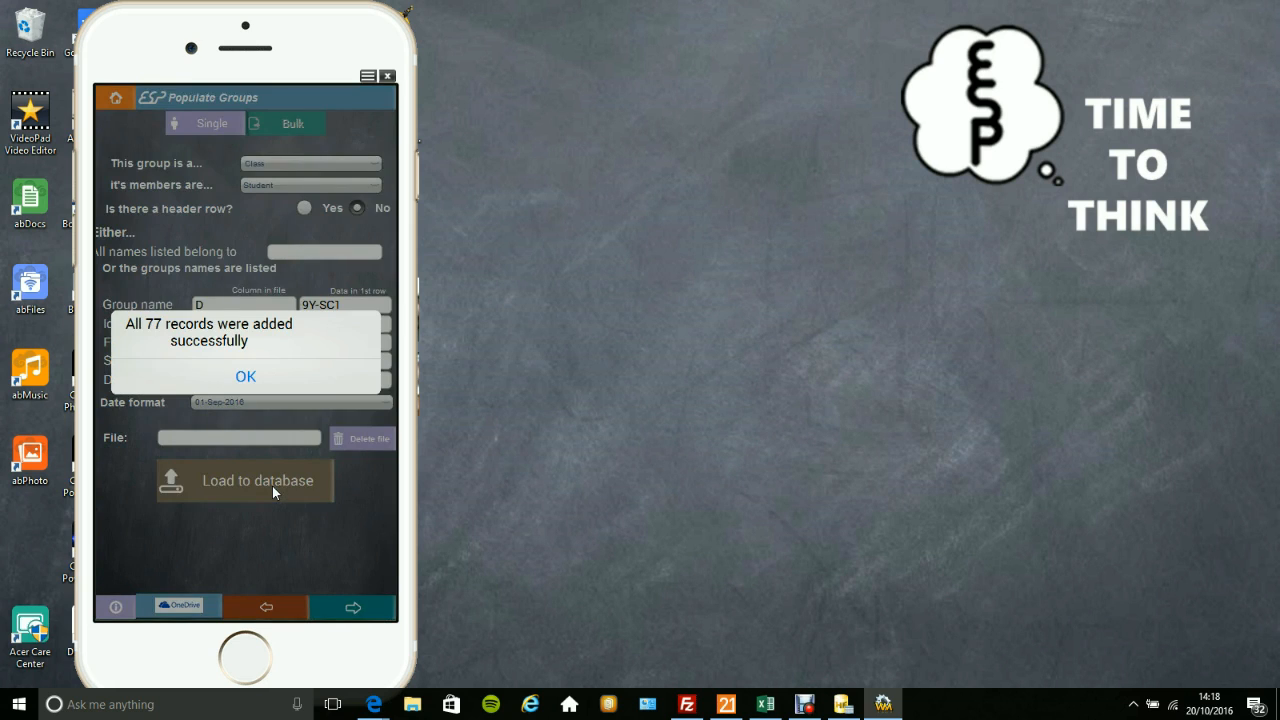
left_click(241, 379)
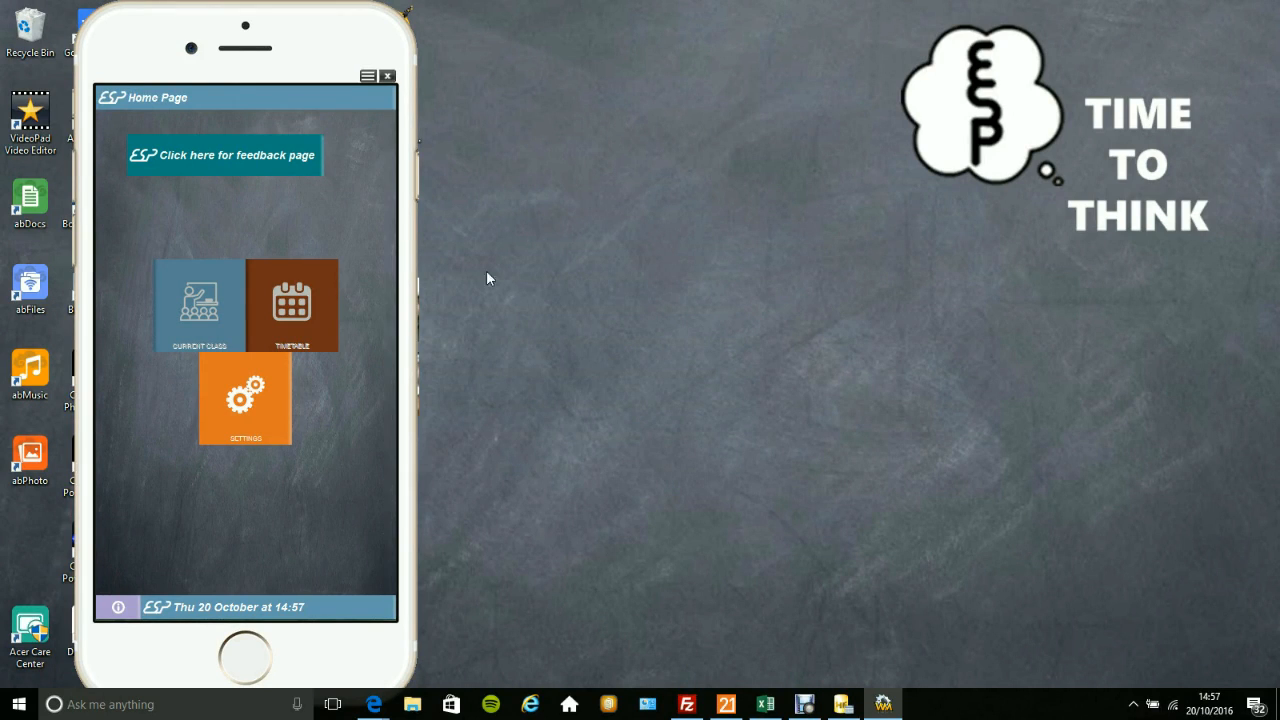
Open the session times settings and apply period 2 to Tuesday–Friday in week A and Monday–Friday in week B.
left_click(240, 407)
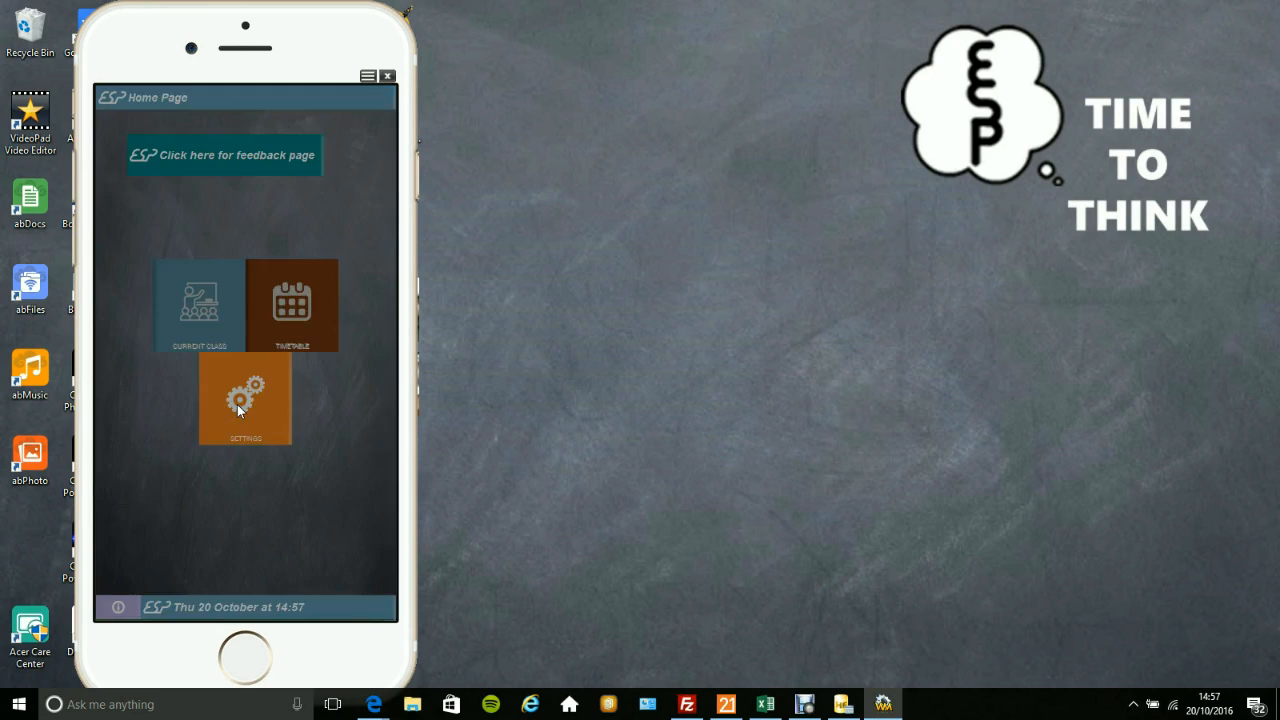
left_click(200, 402)
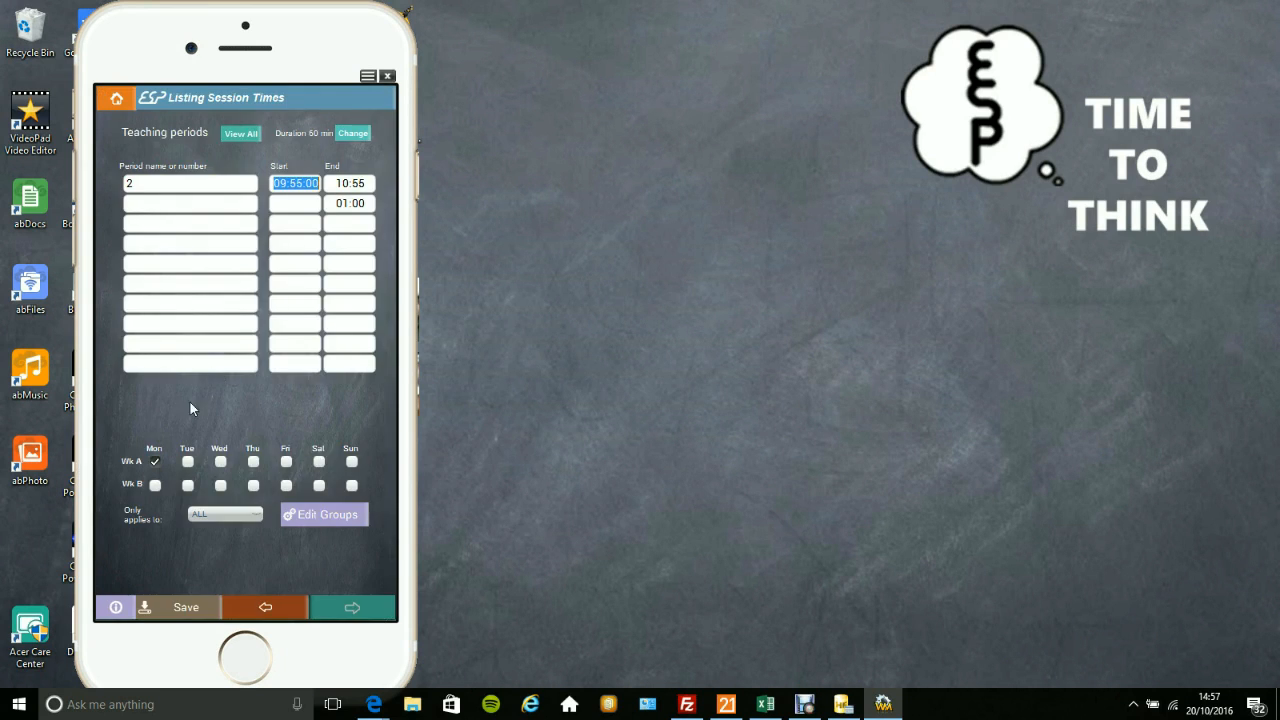
left_click(188, 462)
left_click(220, 462)
left_click(253, 462)
left_click(286, 462)
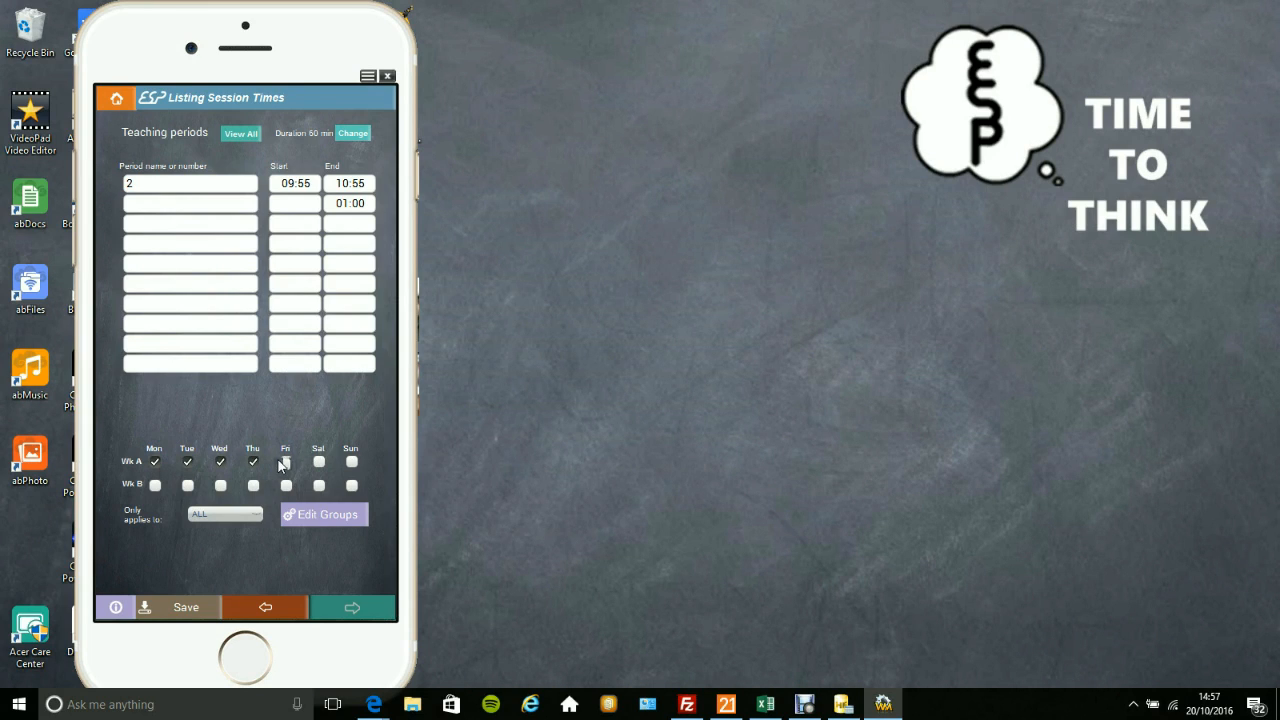
left_click(286, 486)
left_click(253, 486)
left_click(220, 486)
left_click(188, 486)
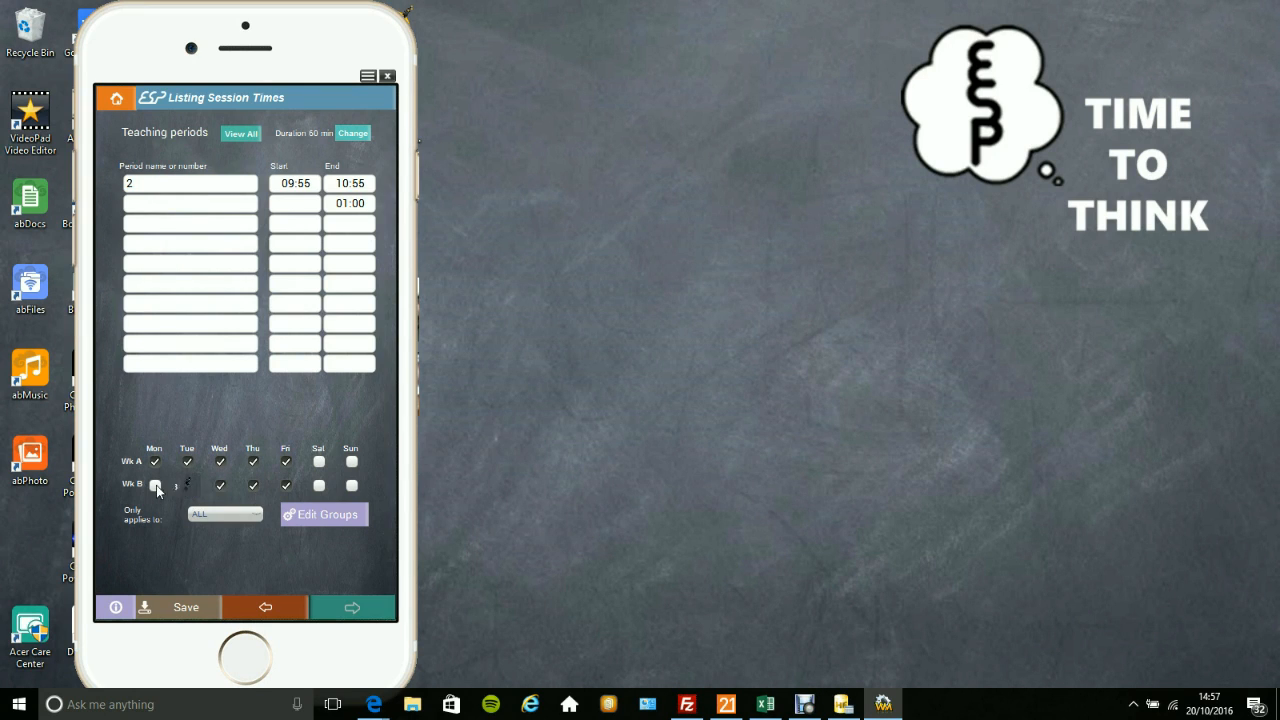
List the teaching periods in the session times as 1, 2, 3, 4 and 5.
left_click(146, 187)
key("BackSpace")
type("1")
key("Tab")
type("2")
key("Tab")
type("3")
type("4")
key("Tab")
type("5")
Set the start times of periods 1 to 5 to 08:55, 09:55, 11:15, 13:00 and 14:00, and save the session times.
left_click(286, 204)
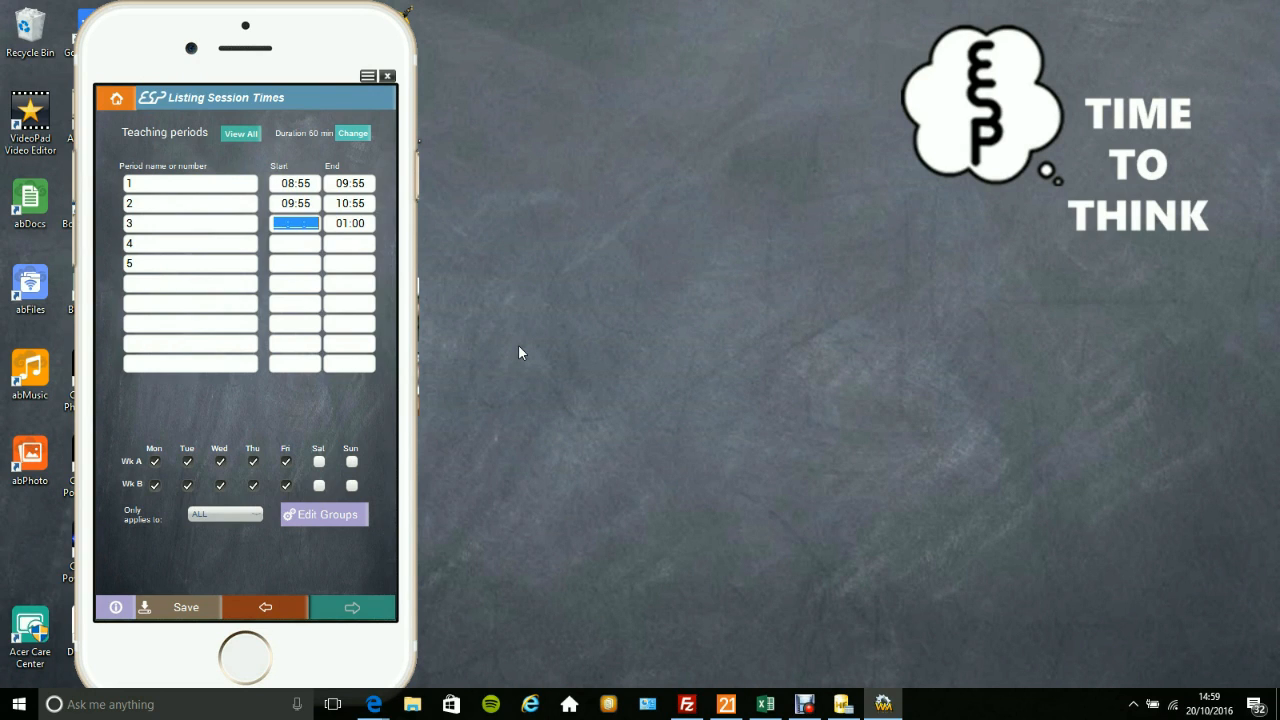
type("11:15")
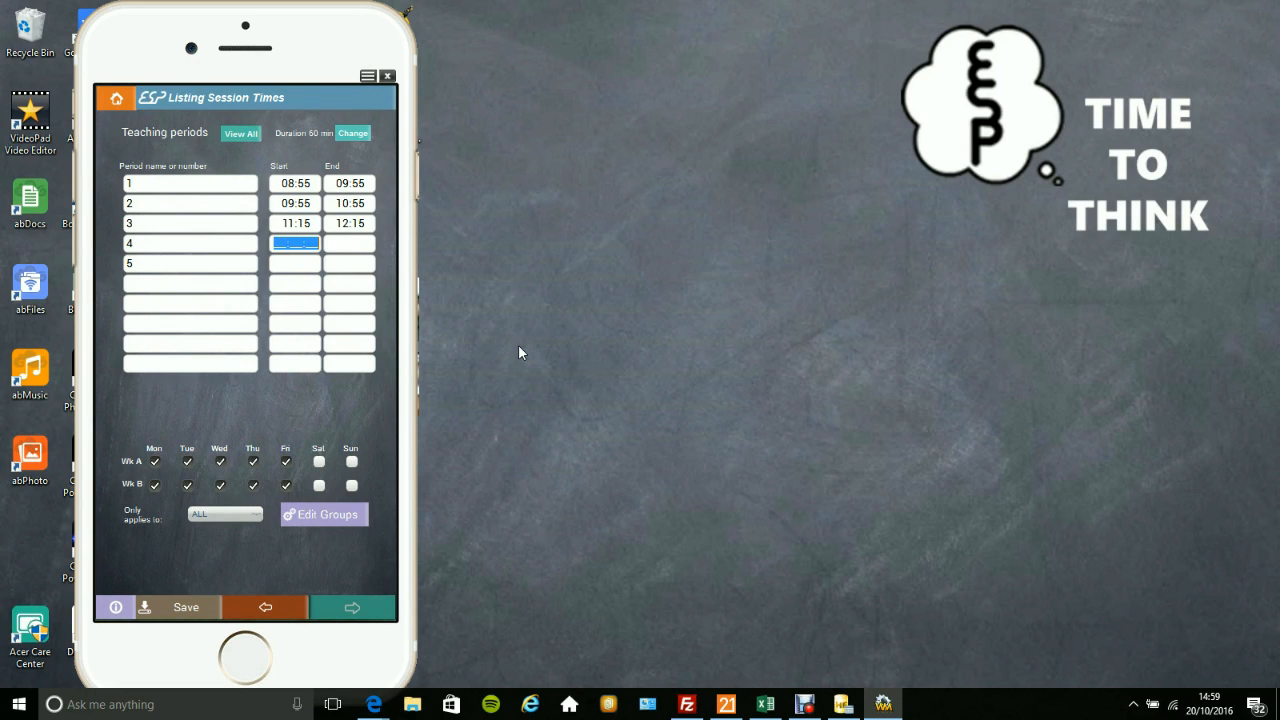
type("13:00")
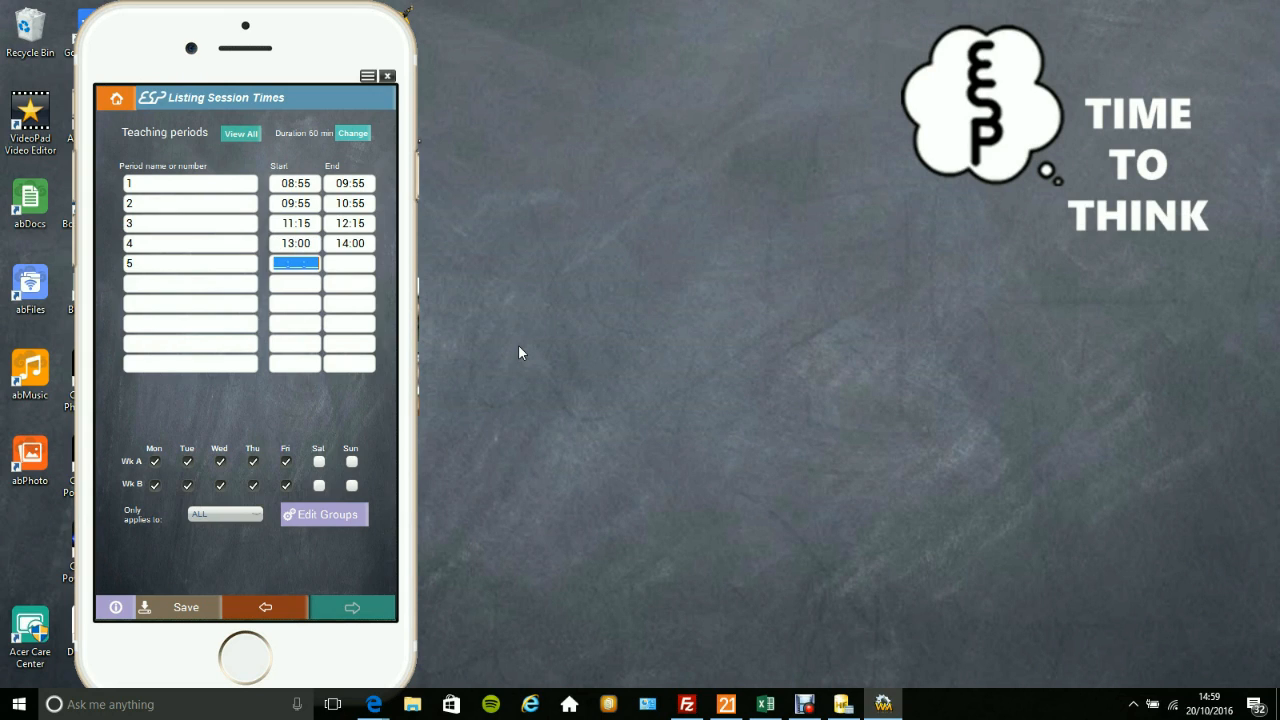
type("14:00")
left_click(187, 610)
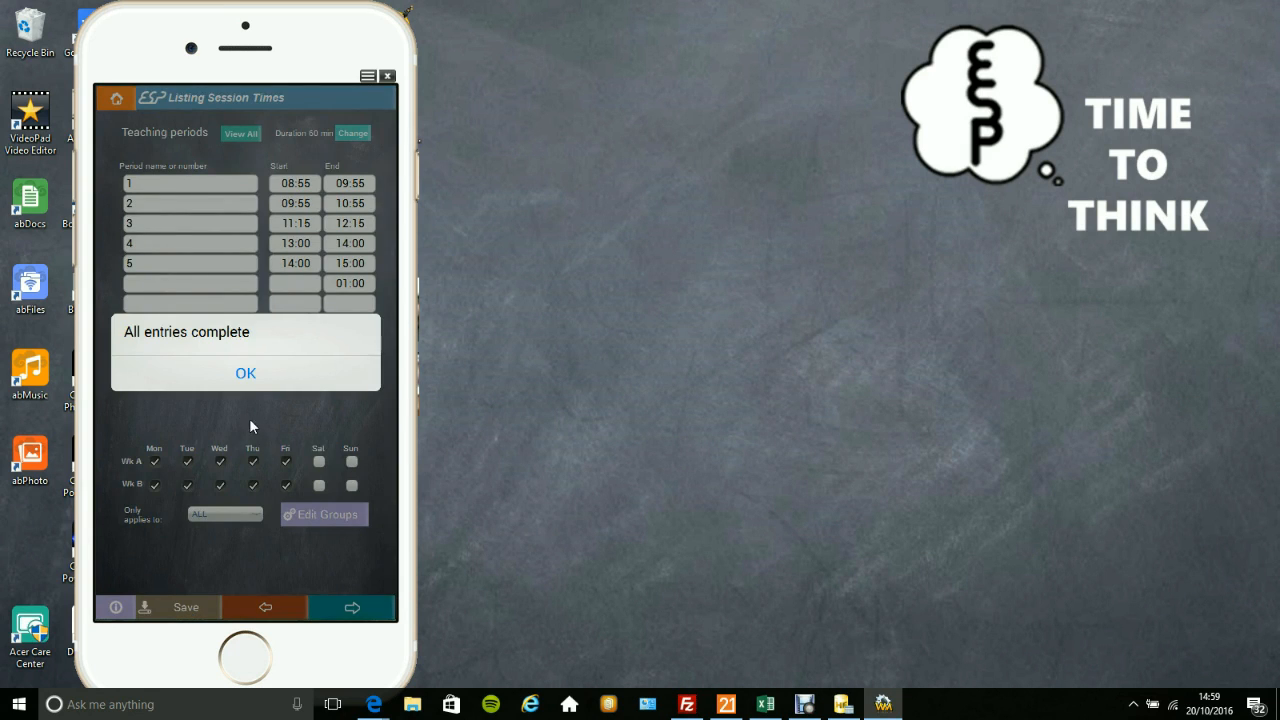
left_click(249, 381)
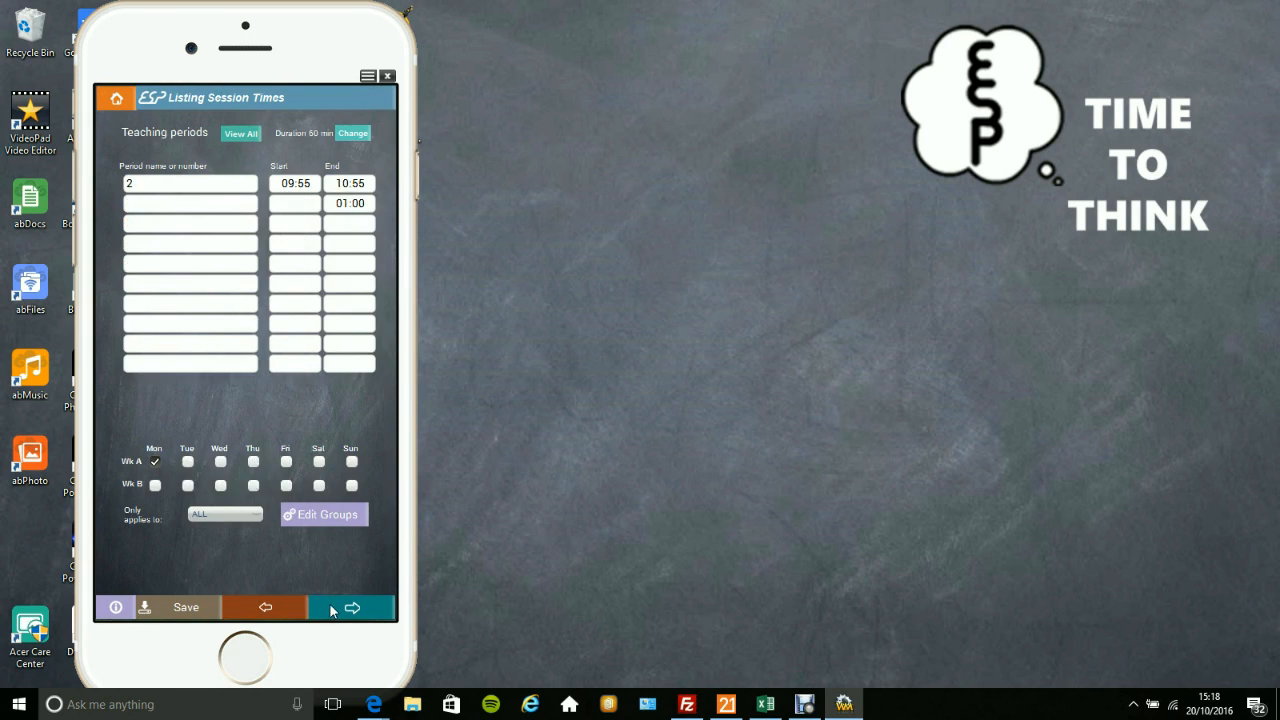
Download TIMETABLE.csv from OneDrive for a bulk timetable load and bring it into the timetable import form.
left_click(330, 606)
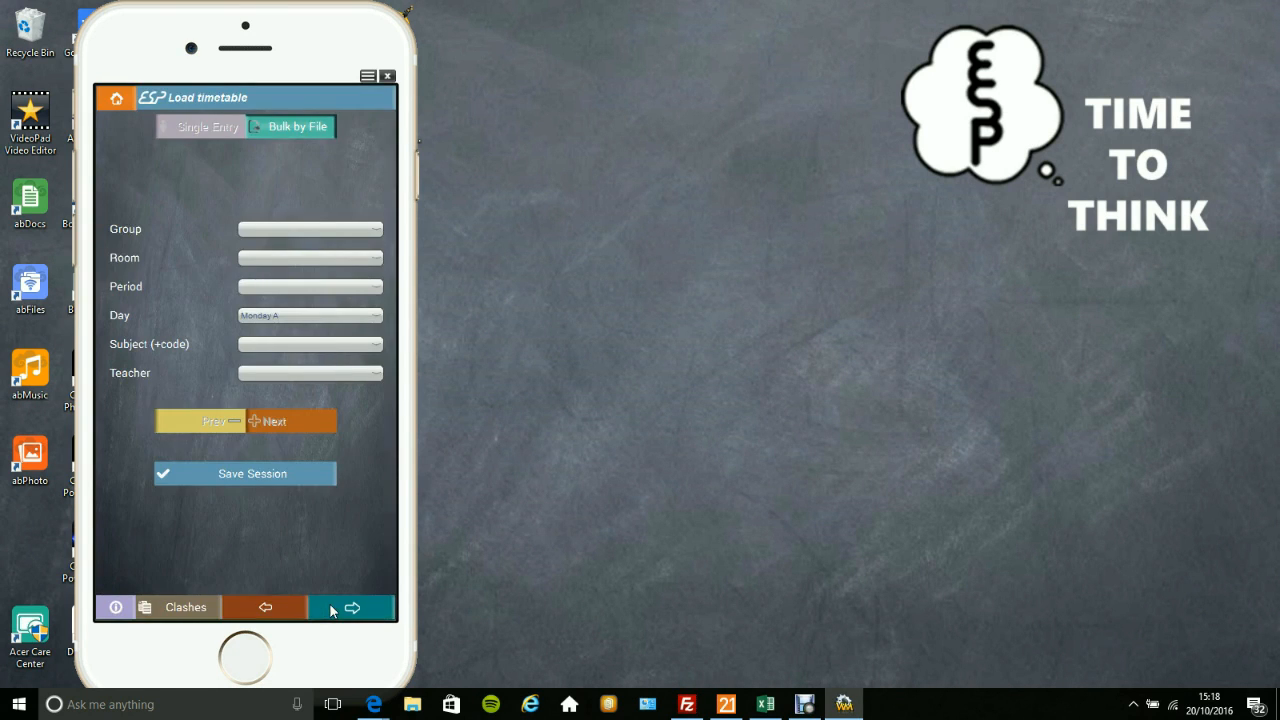
left_click(296, 127)
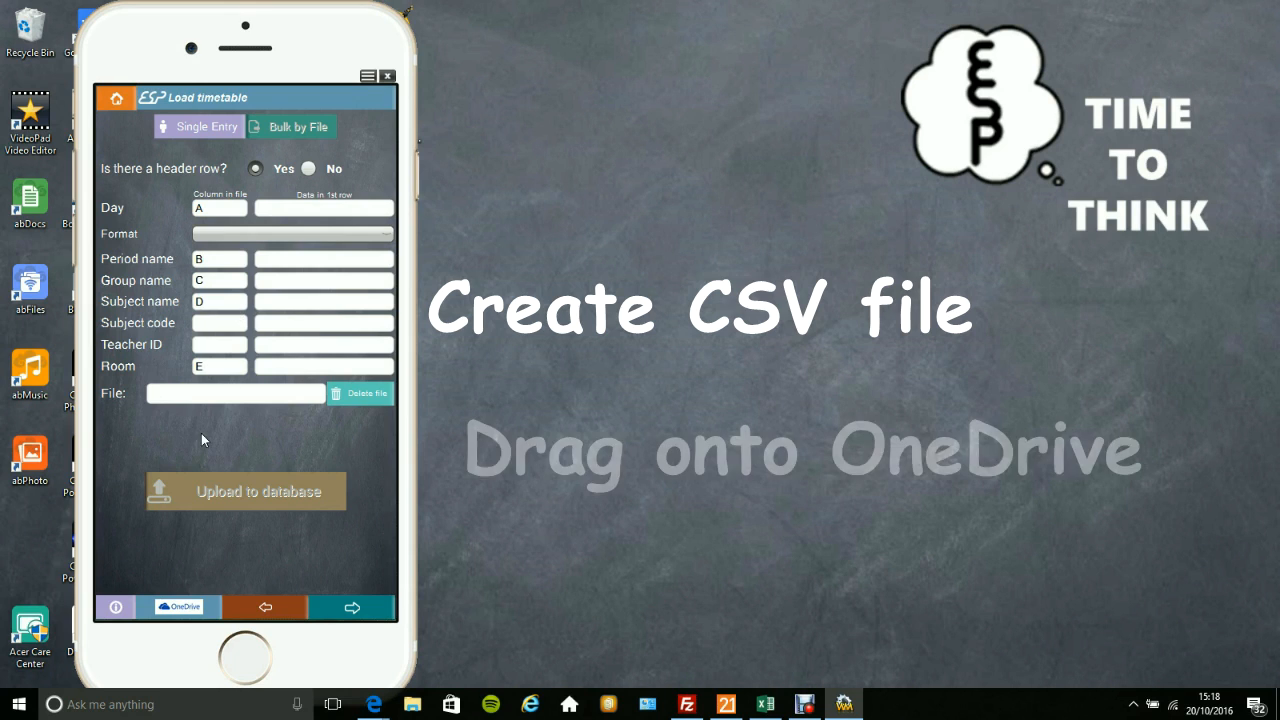
left_click(172, 612)
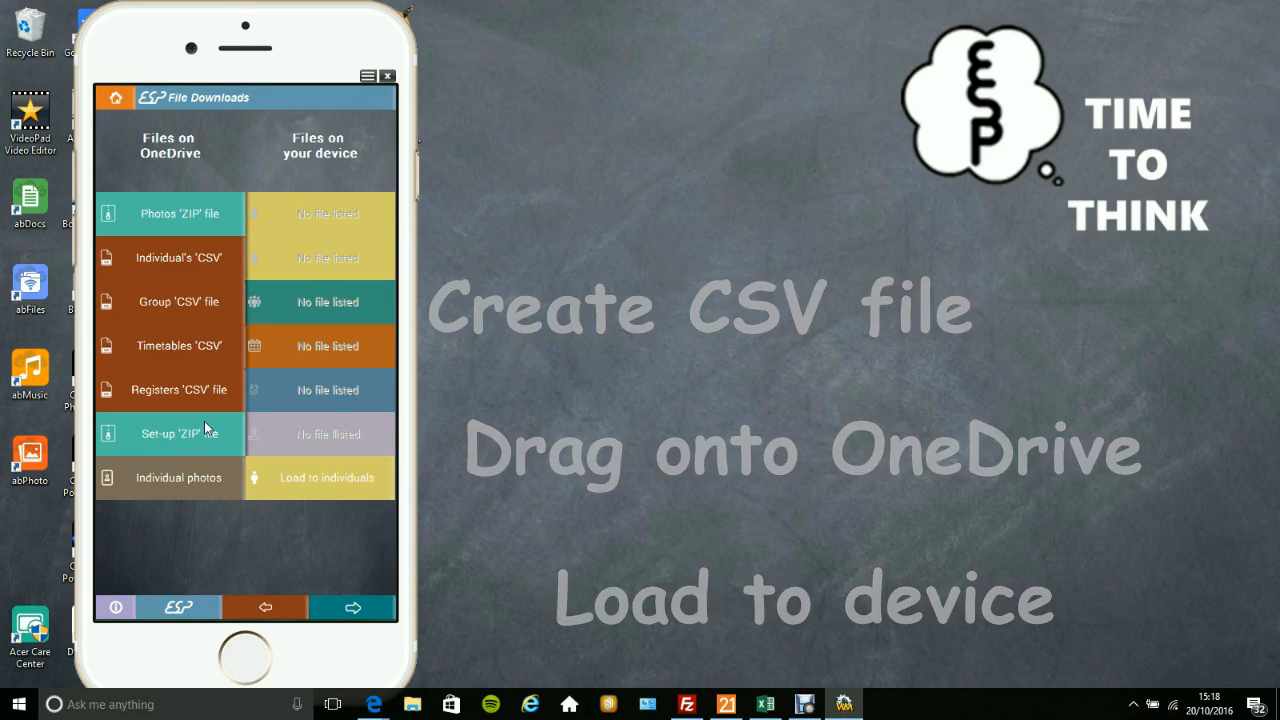
left_click(189, 345)
left_click(234, 266)
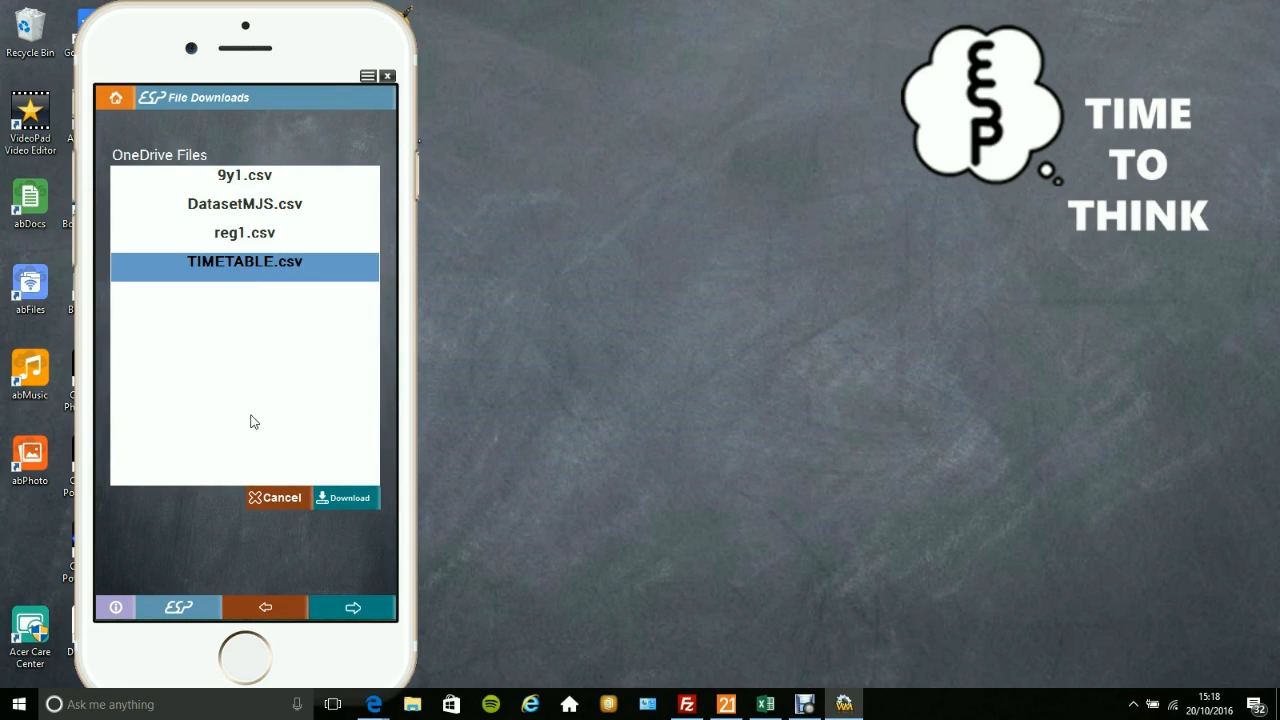
left_click(341, 499)
left_click(310, 347)
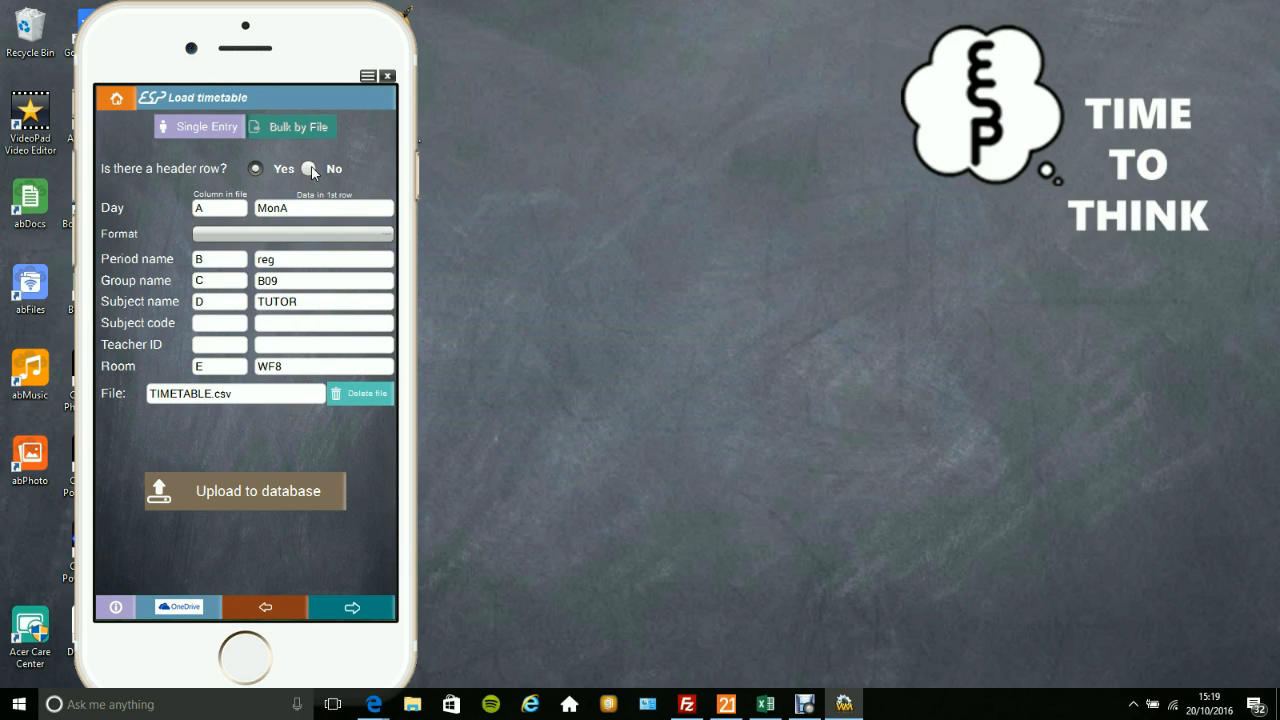
Set the day format to MONA and upload the timetable to the database, accepting that all entries belong to the current teacher.
left_click(303, 234)
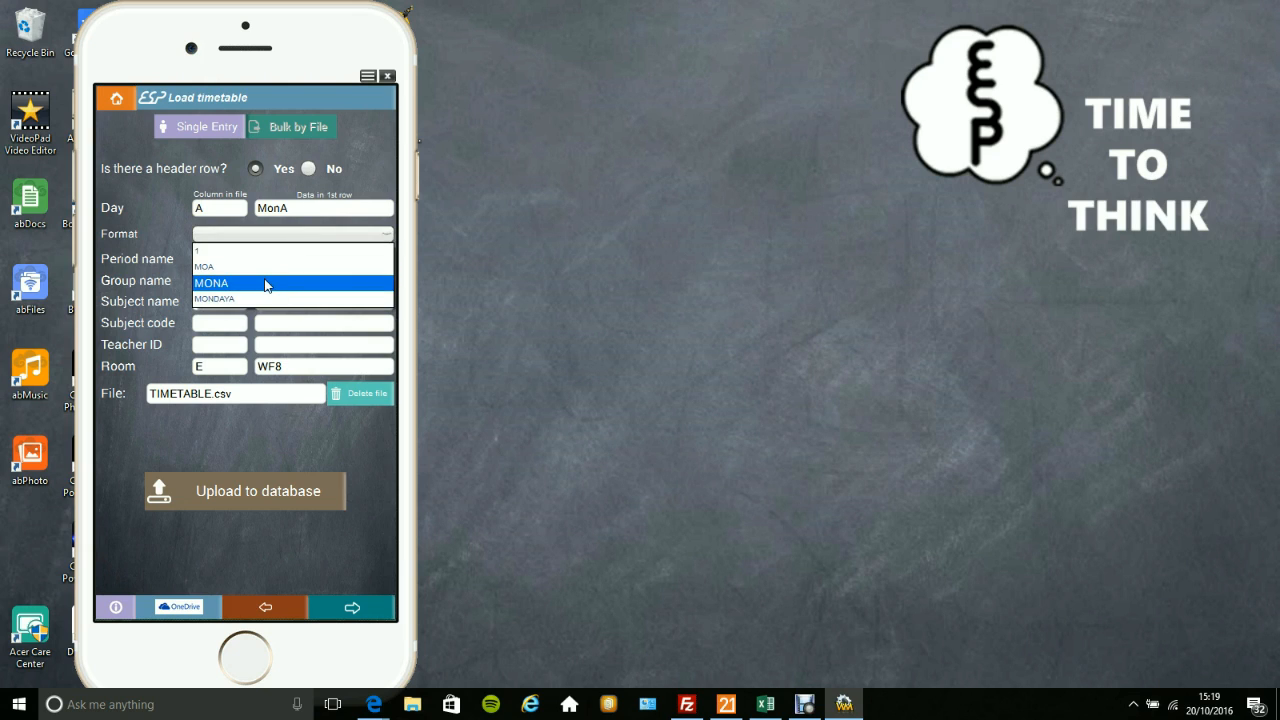
left_click(266, 286)
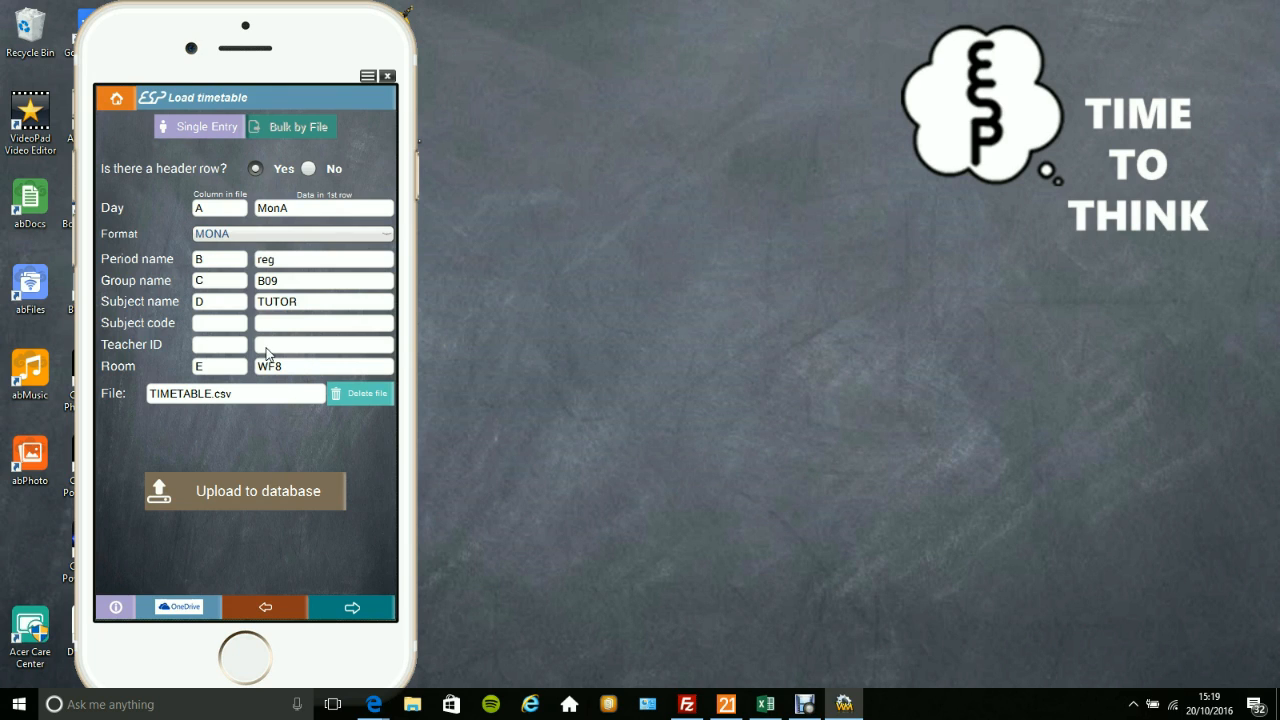
left_click(281, 491)
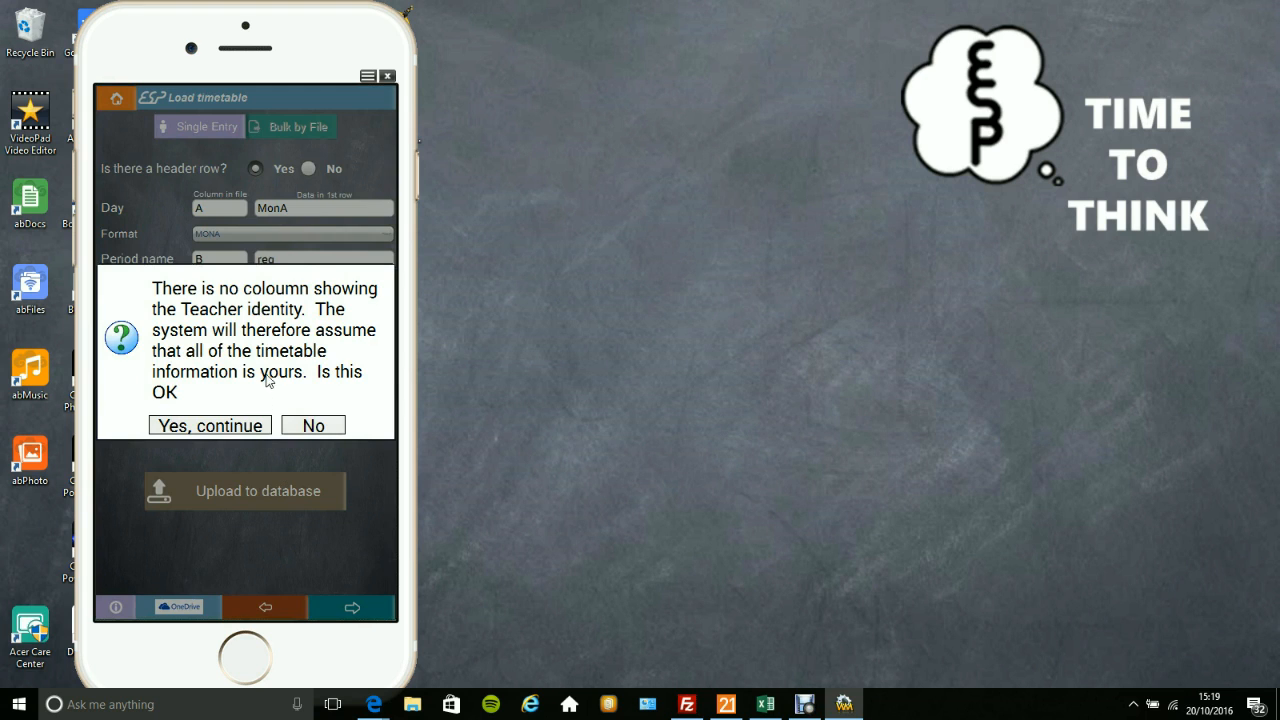
left_click(246, 426)
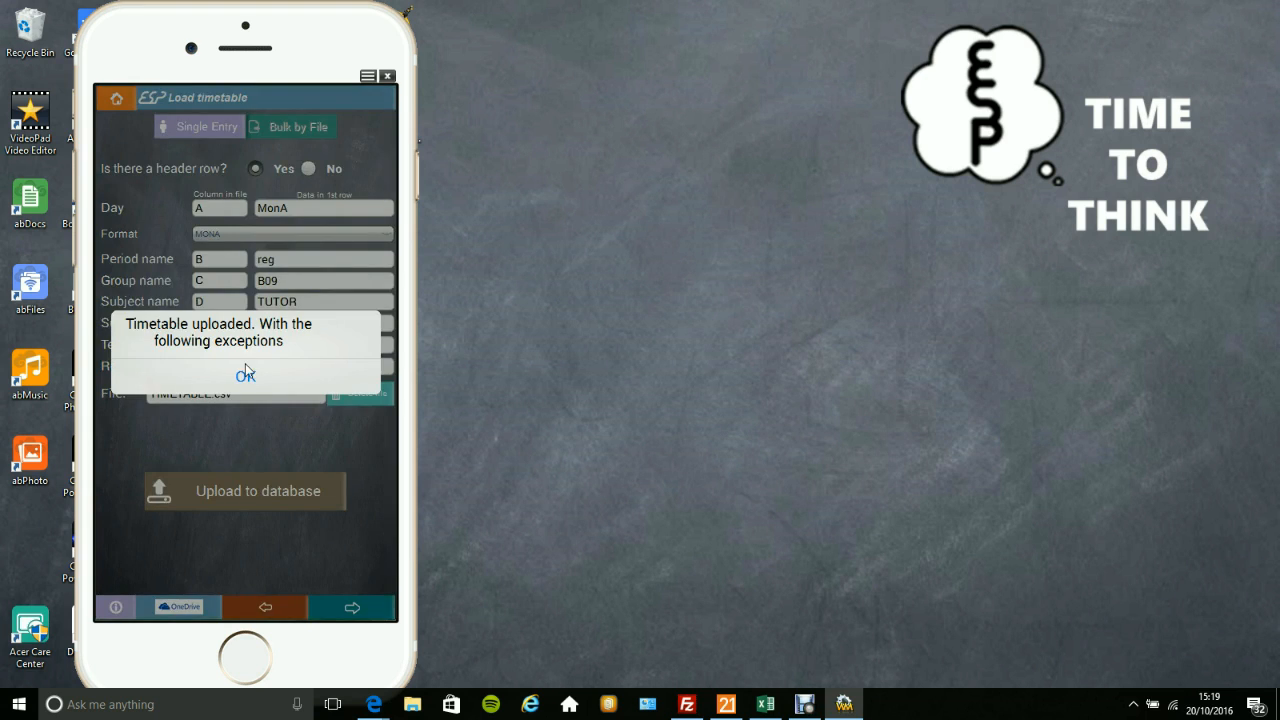
left_click(247, 380)
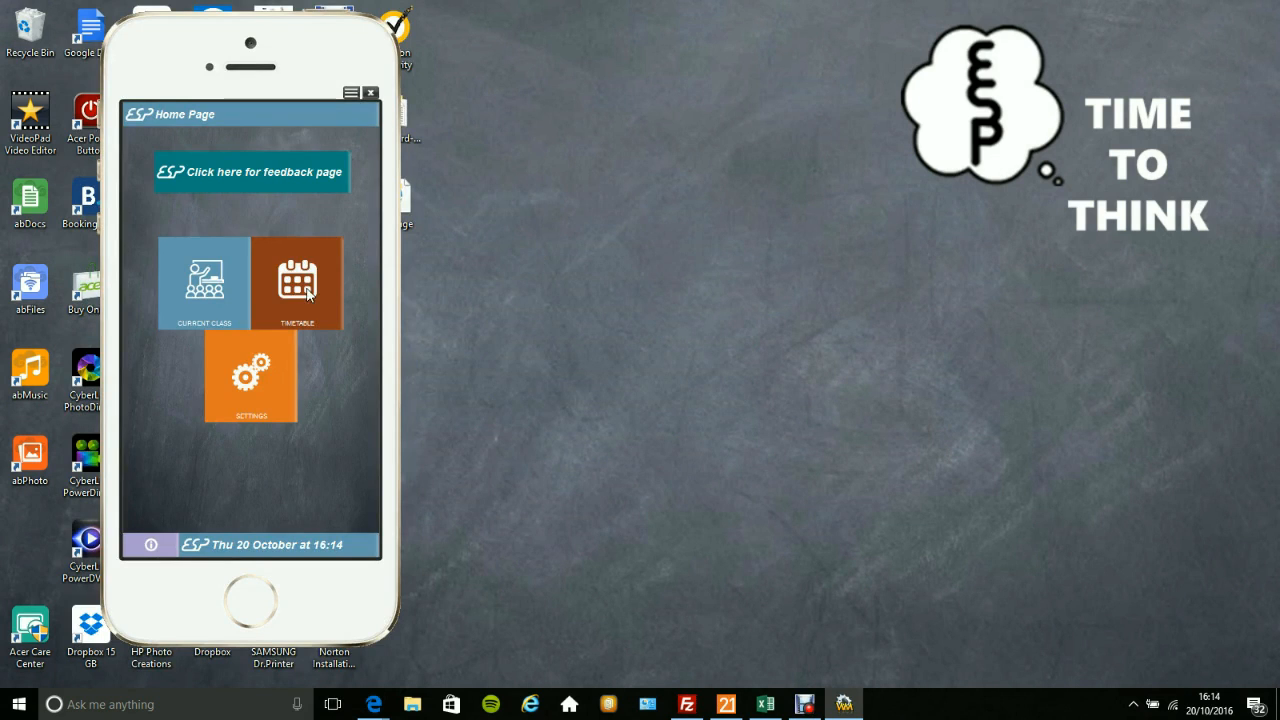
Open Thursday's last 9Y-SC1 session in the week B timetable and agree to create a plan for its room.
left_click(307, 292)
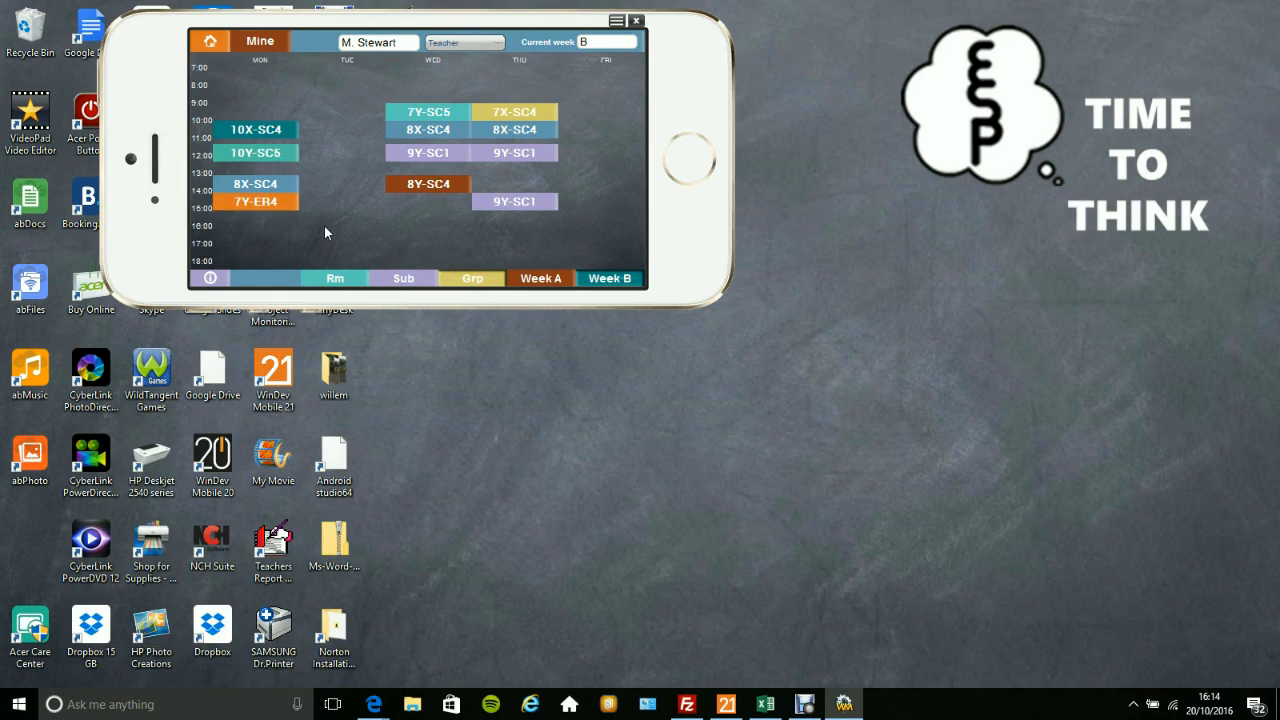
left_click(354, 278)
left_click(526, 203)
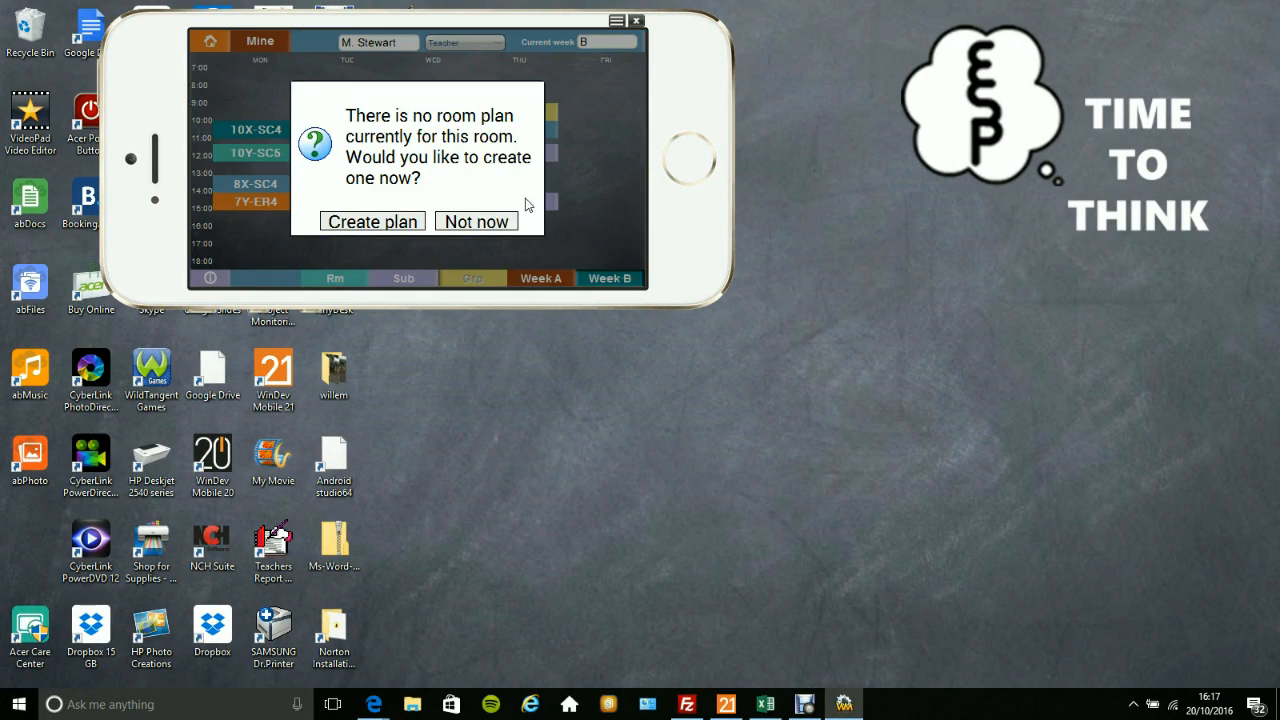
left_click(389, 223)
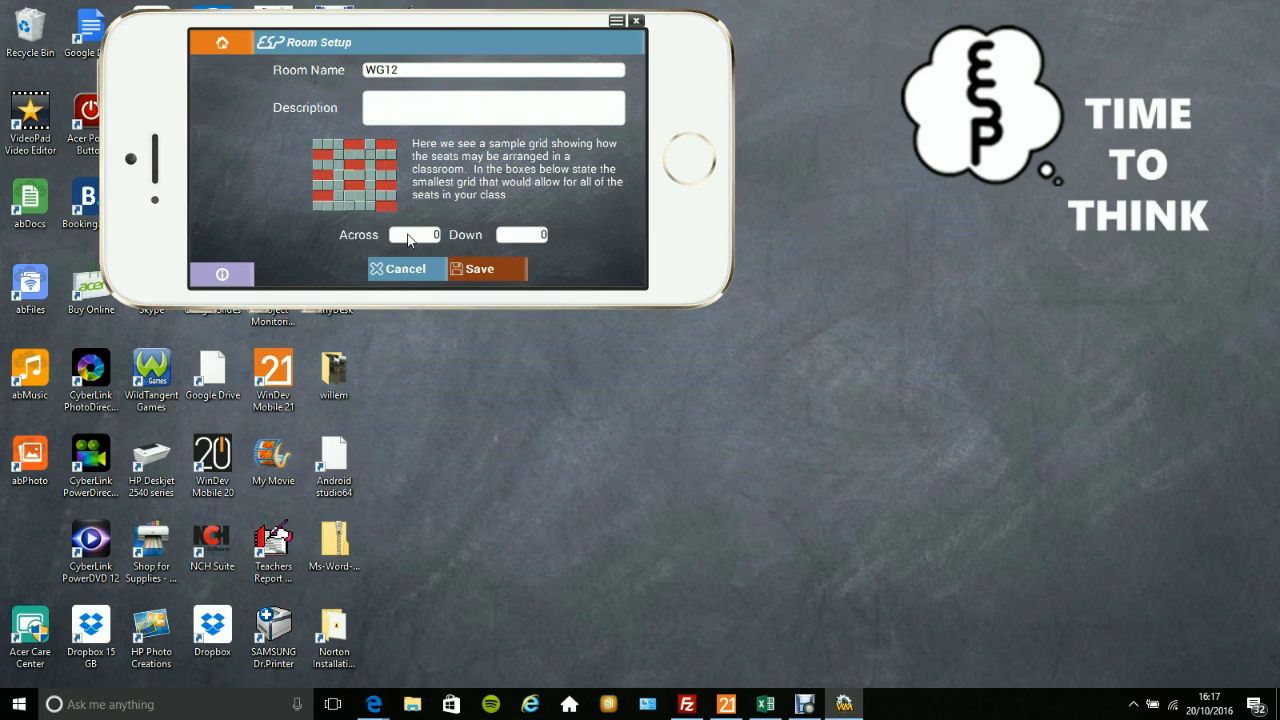
Set room WG12's seating grid to 10 across and 8 down, and save it, replacing any existing plans.
left_click(408, 238)
type("10")
key("Tab")
type("8")
left_click(494, 268)
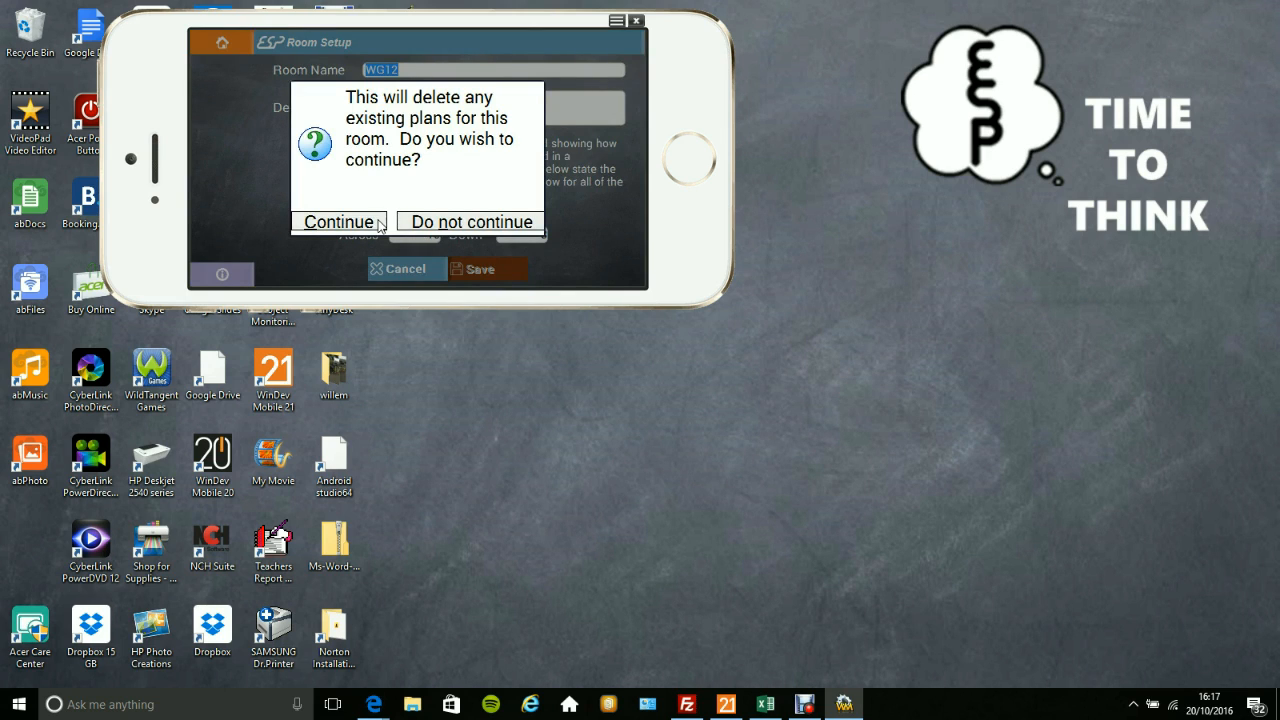
left_click(340, 222)
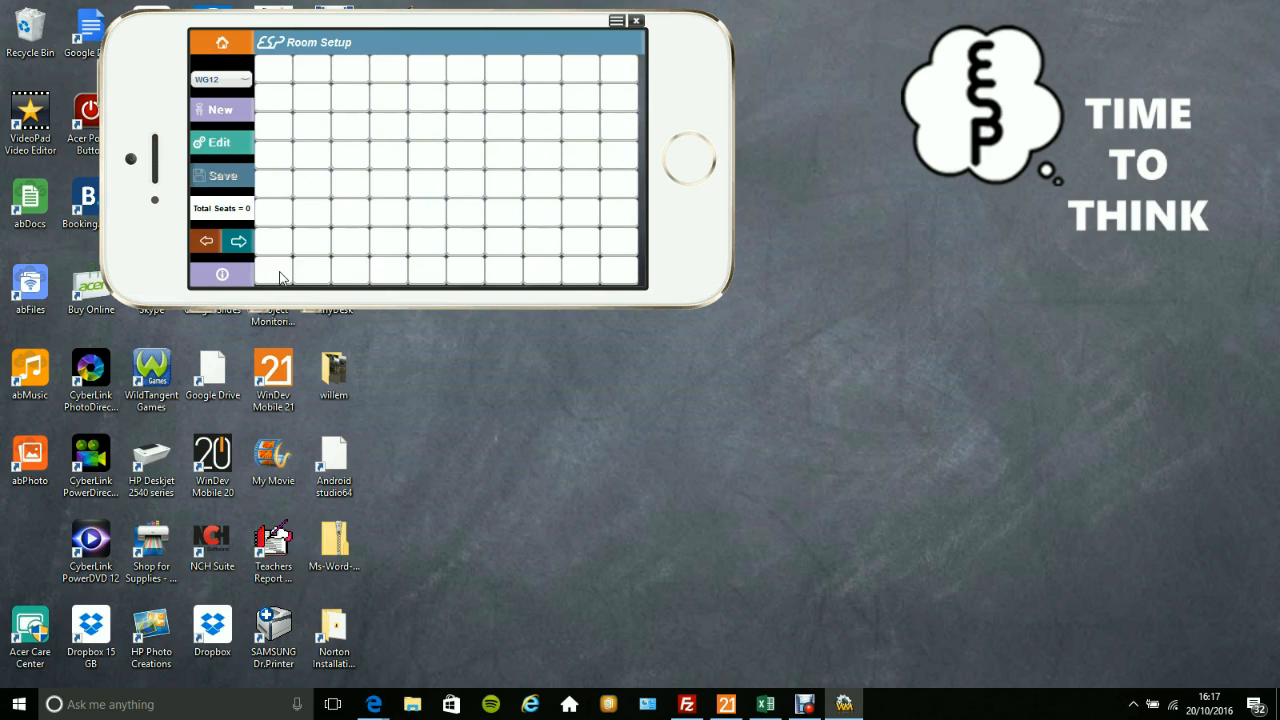
Mark seats in the bottom row of the room grid at columns 1–2, 4–5 and 7–9.
left_click(277, 272)
left_click(308, 270)
left_click(388, 270)
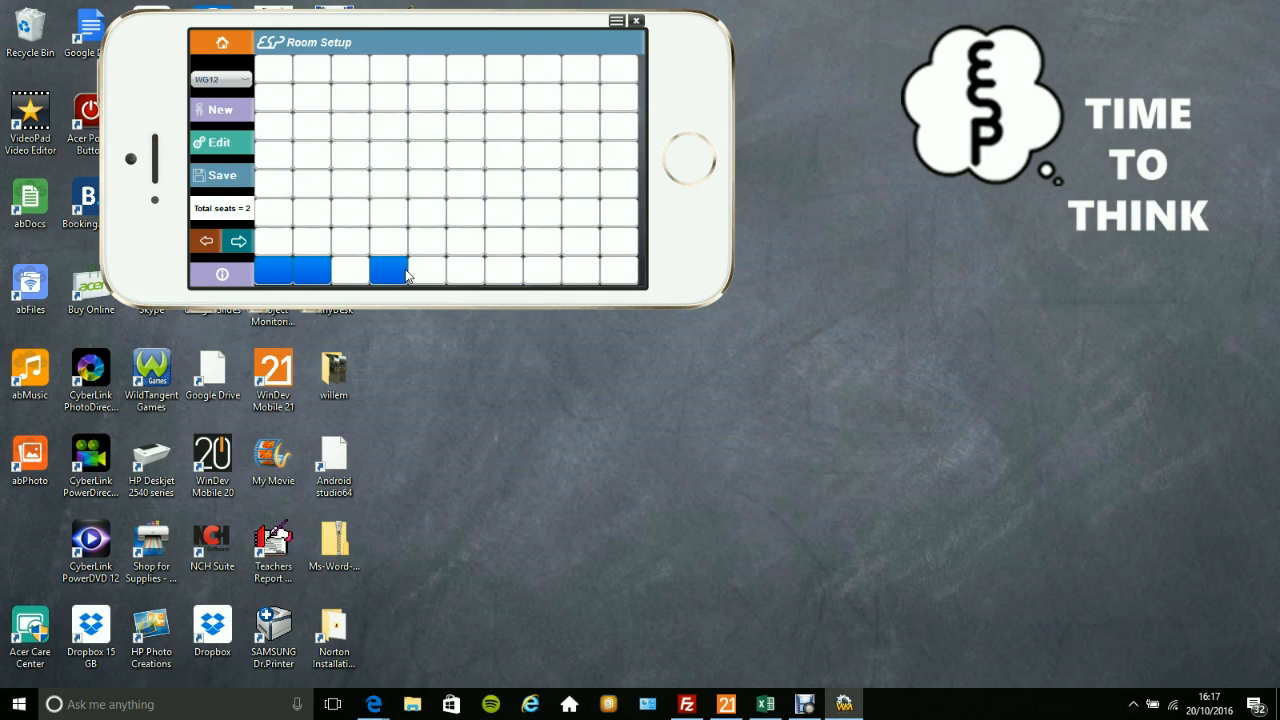
left_click(425, 271)
left_click(515, 277)
left_click(545, 274)
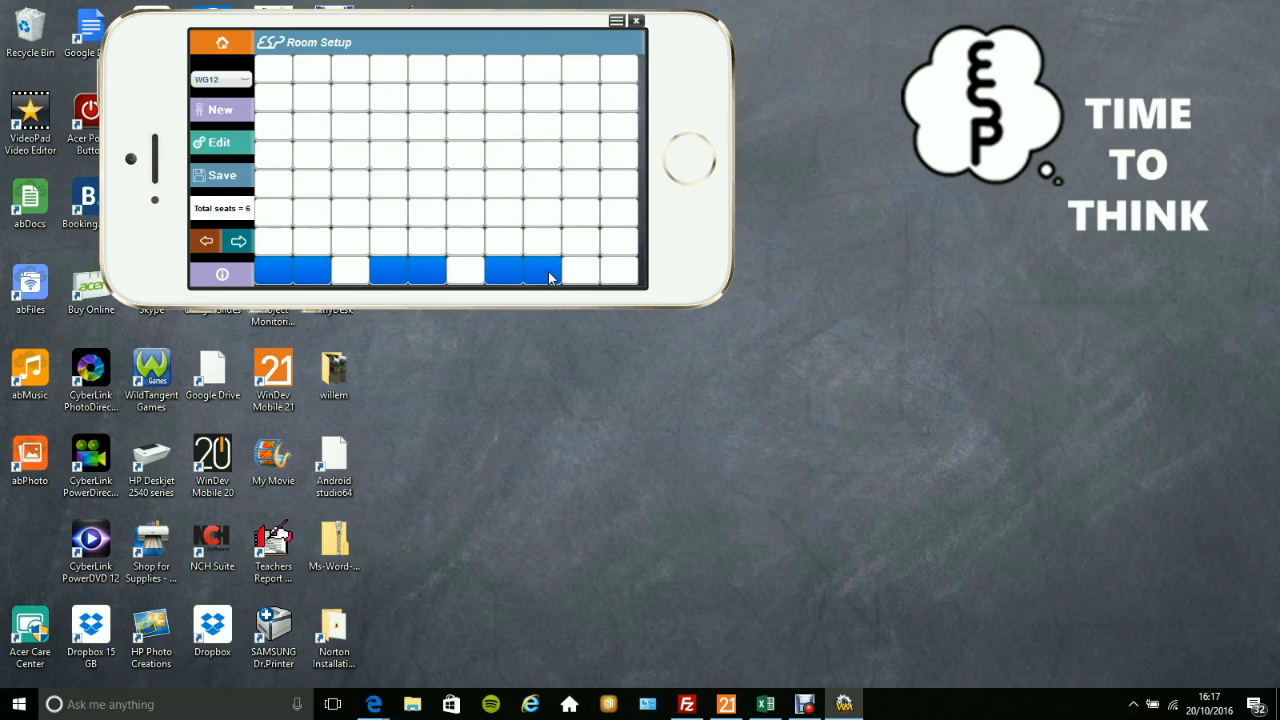
left_click(587, 274)
Mark seats in the sixth row of the room grid at columns 1–3, 5–7 and 9–10.
left_click(622, 218)
left_click(586, 218)
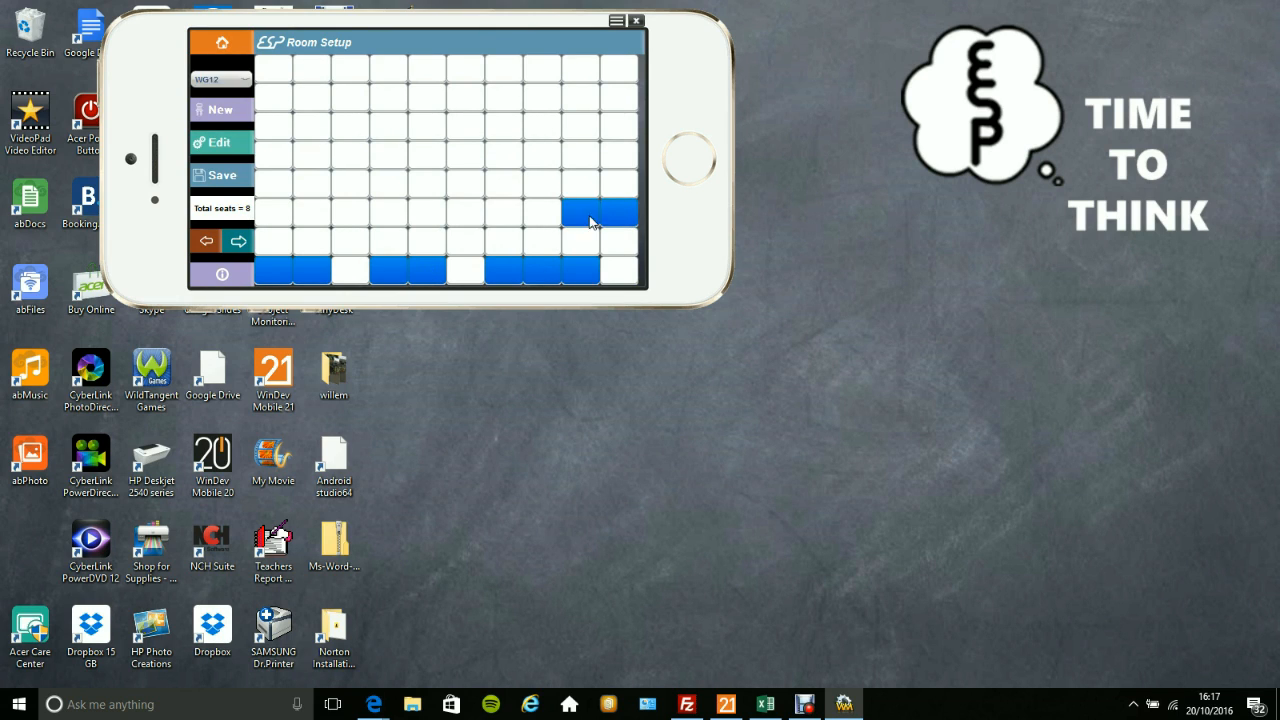
left_click(495, 212)
left_click(452, 218)
left_click(428, 218)
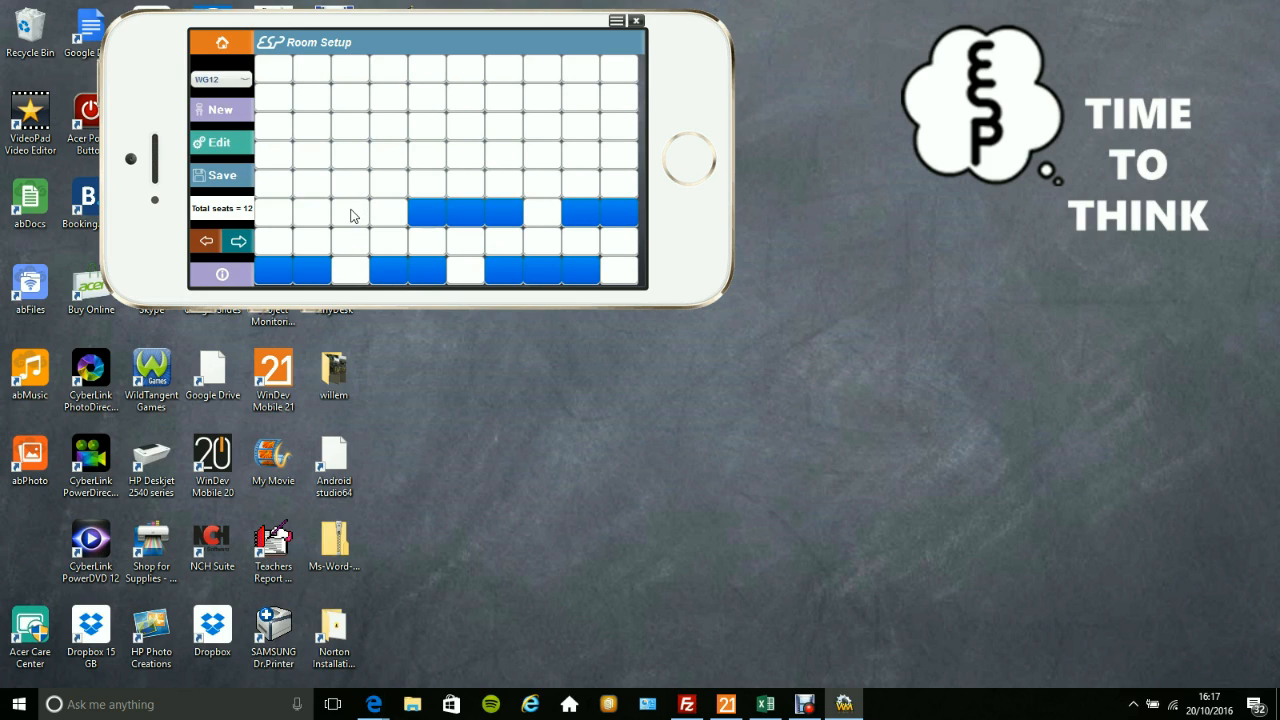
left_click(350, 214)
left_click(310, 214)
left_click(270, 218)
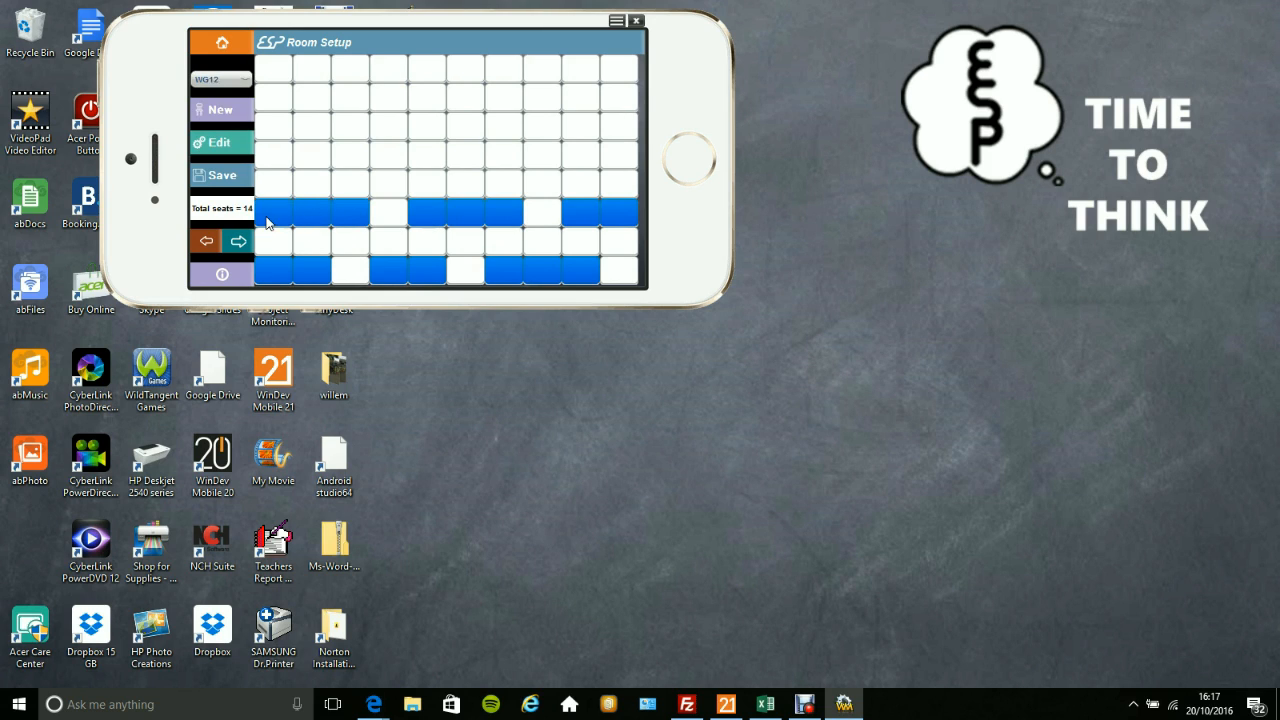
Mark seats in the fourth row at columns 3–4 and in the second row at columns 1–3 and 5–7.
left_click(345, 155)
left_click(385, 154)
left_click(352, 152)
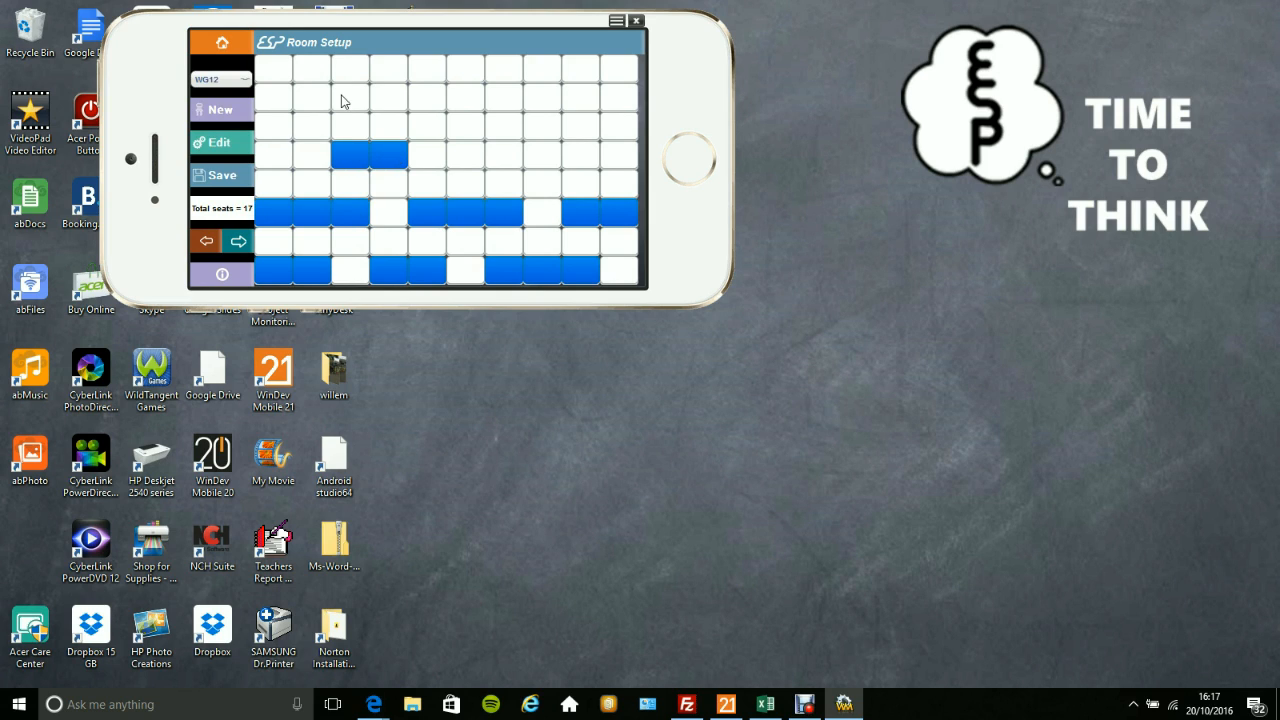
left_click(345, 99)
left_click(310, 98)
left_click(278, 98)
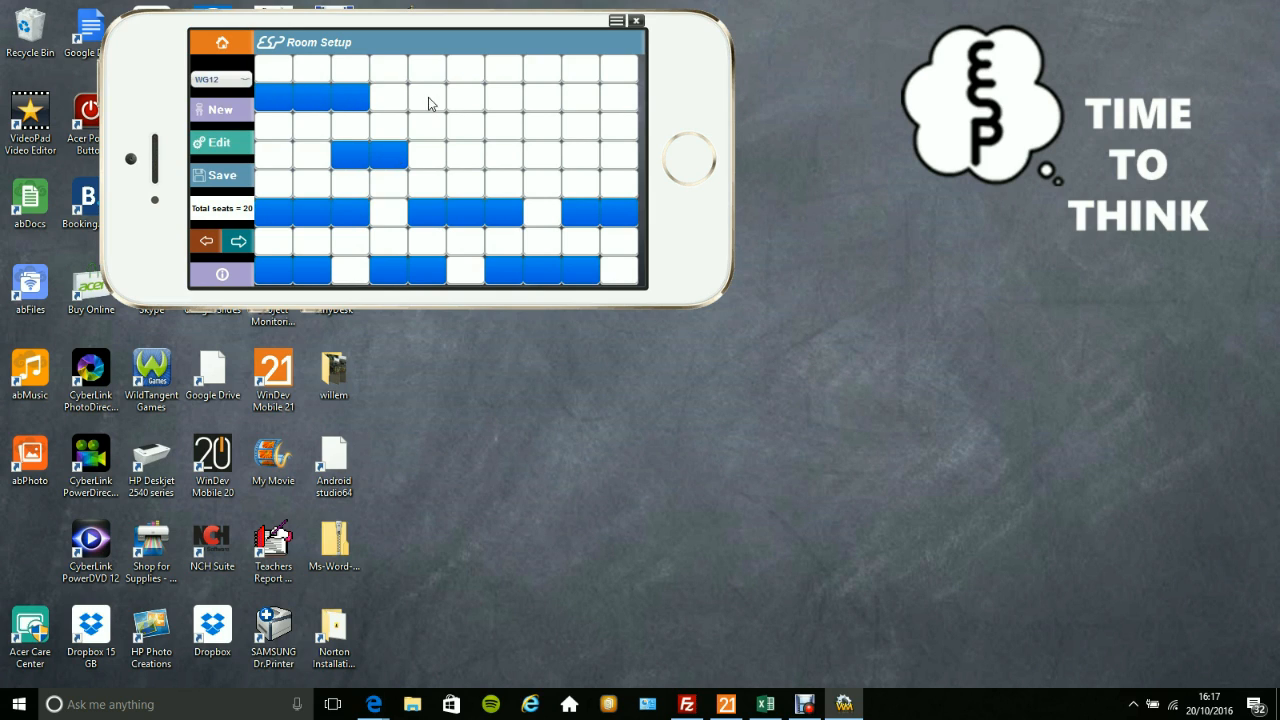
left_click(428, 98)
left_click(466, 97)
left_click(502, 98)
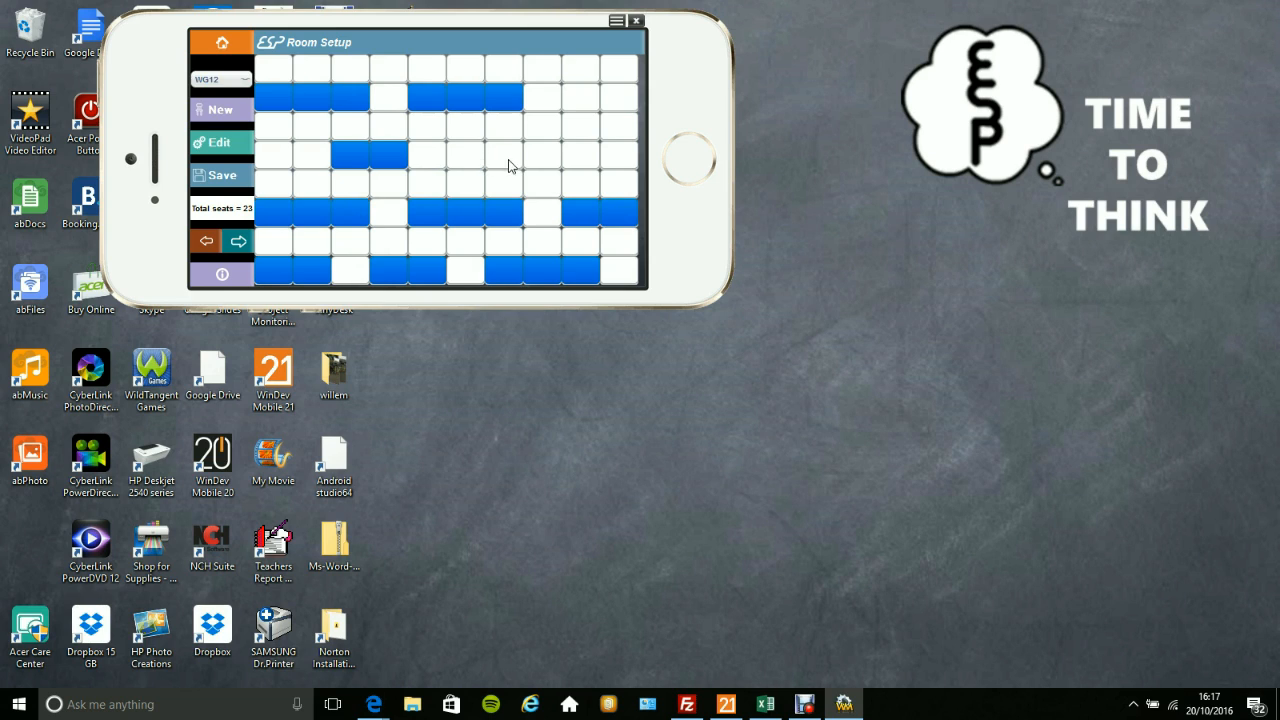
Mark seats in the fourth row at columns 6–8 and in the top row at columns 9–10.
left_click(506, 160)
left_click(540, 160)
left_click(465, 157)
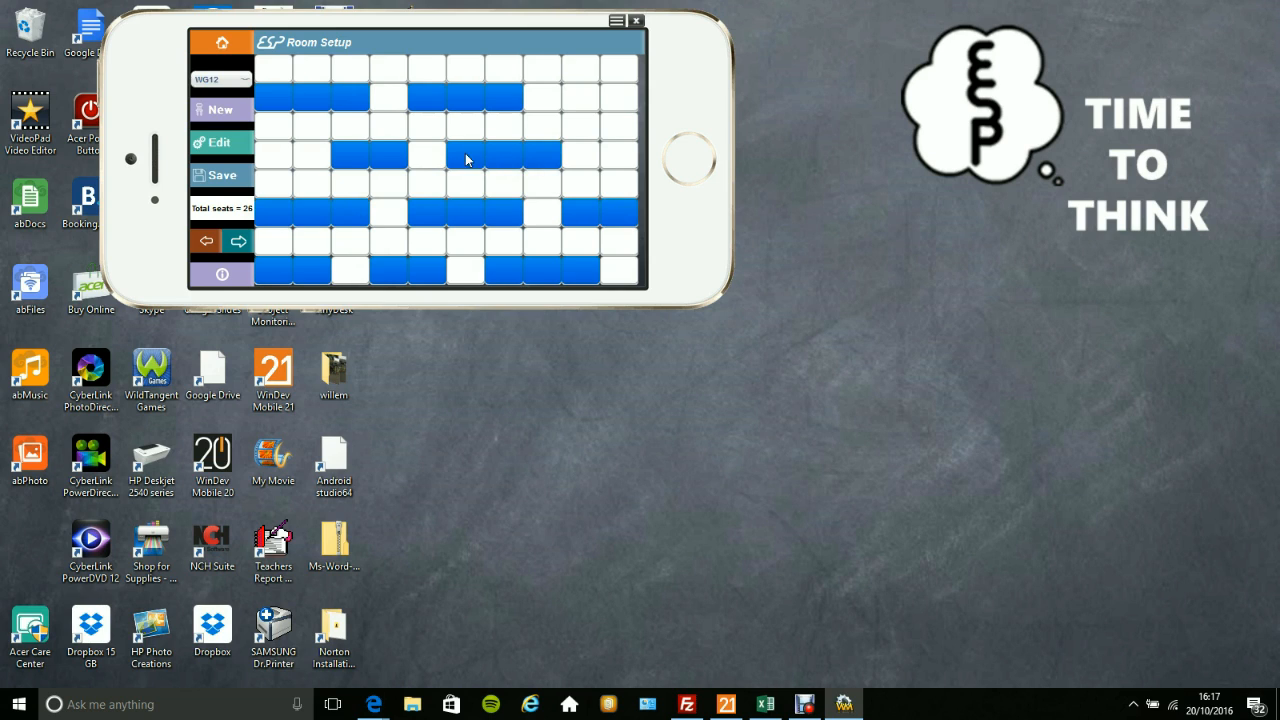
left_click(578, 70)
left_click(617, 70)
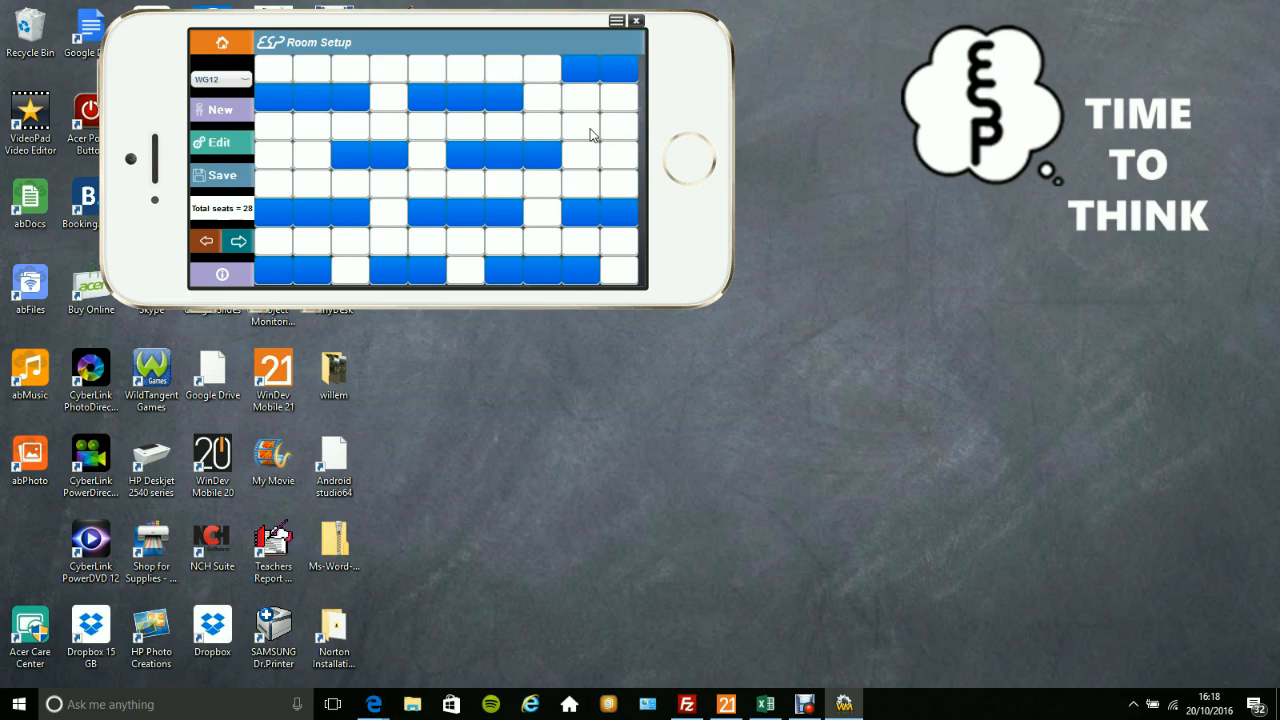
Save the seat layout of room WG12.
left_click(539, 155)
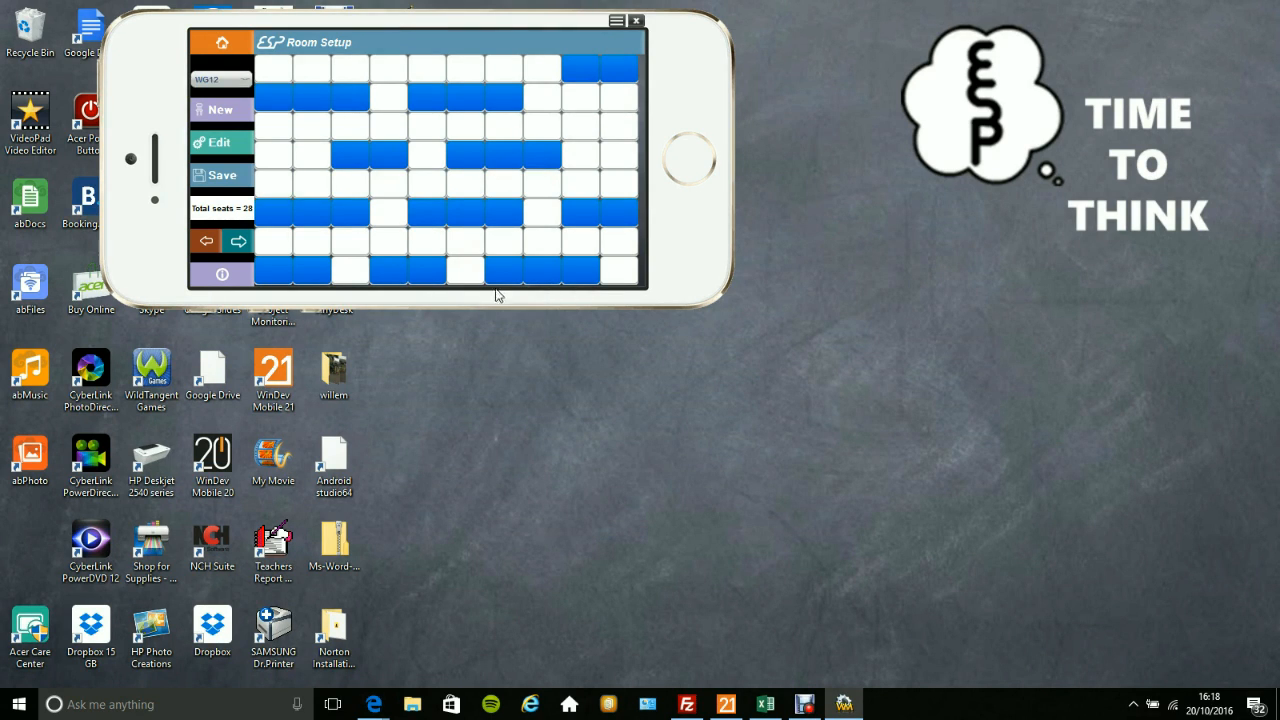
left_click(224, 176)
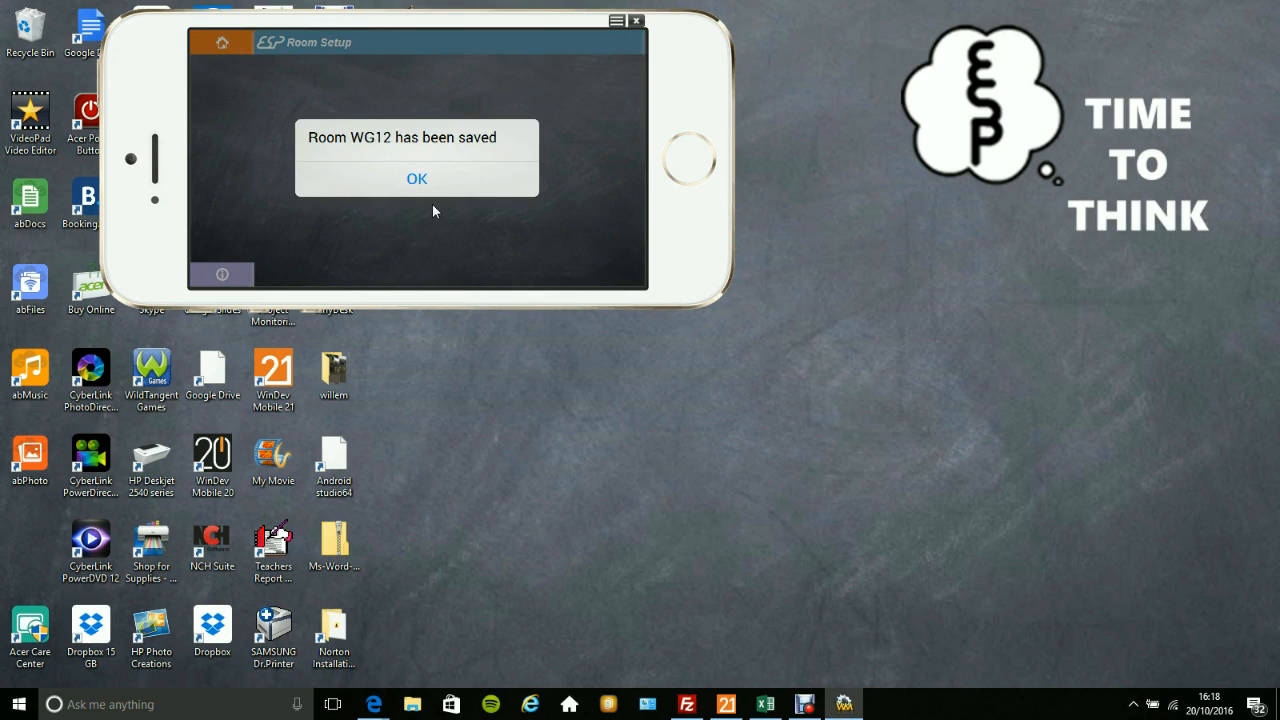
left_click(418, 179)
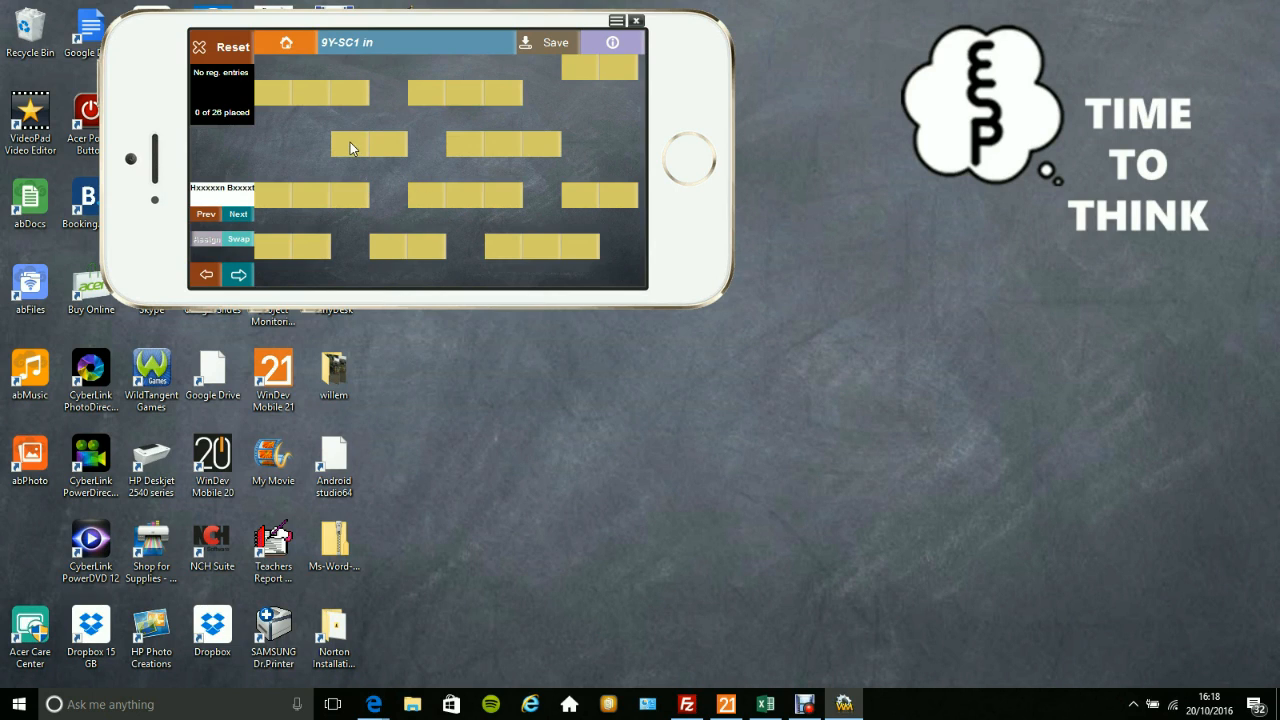
Seat the first four 9Y-SC1 students in order at sixth-row columns 2 and 3, then fourth-row columns 3 and 4.
left_click(308, 195)
left_click(354, 197)
left_click(355, 152)
left_click(390, 152)
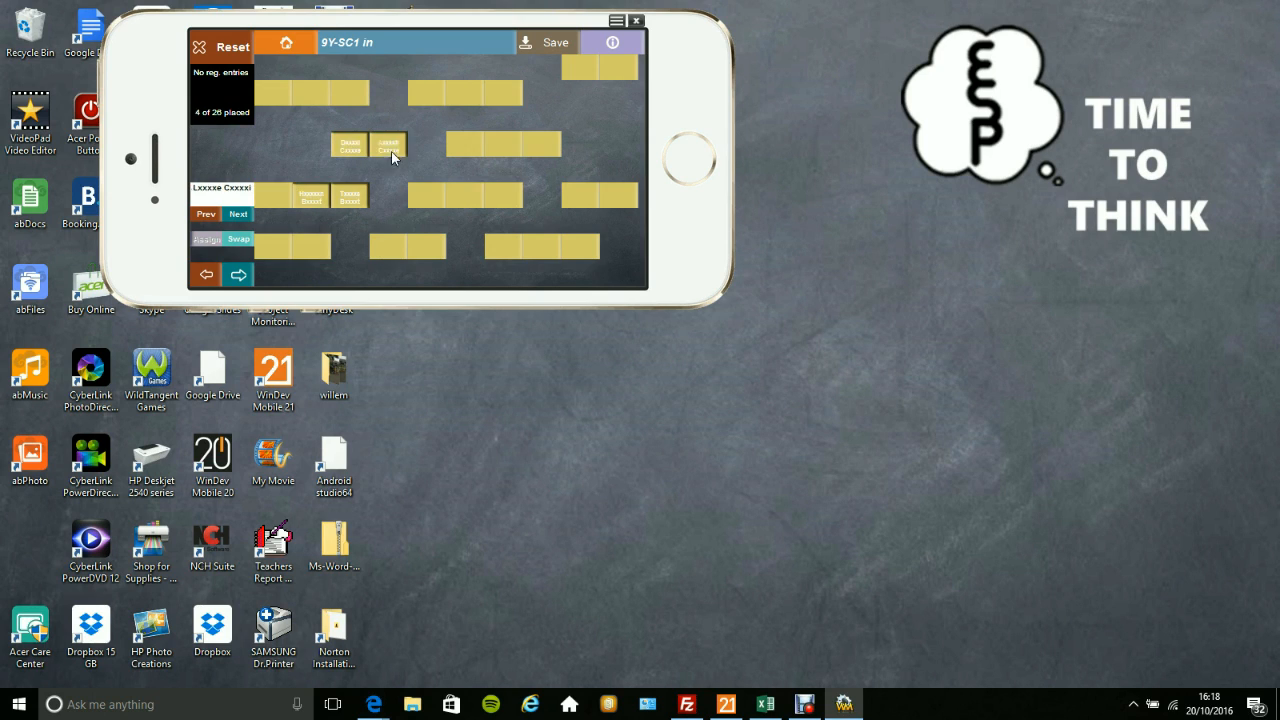
Seat the next seven students at sixth-row column 5, eighth-row columns 5, 4, 2 and 1, sixth-row column 1 and fourth-row column 6.
left_click(429, 198)
left_click(427, 248)
left_click(389, 248)
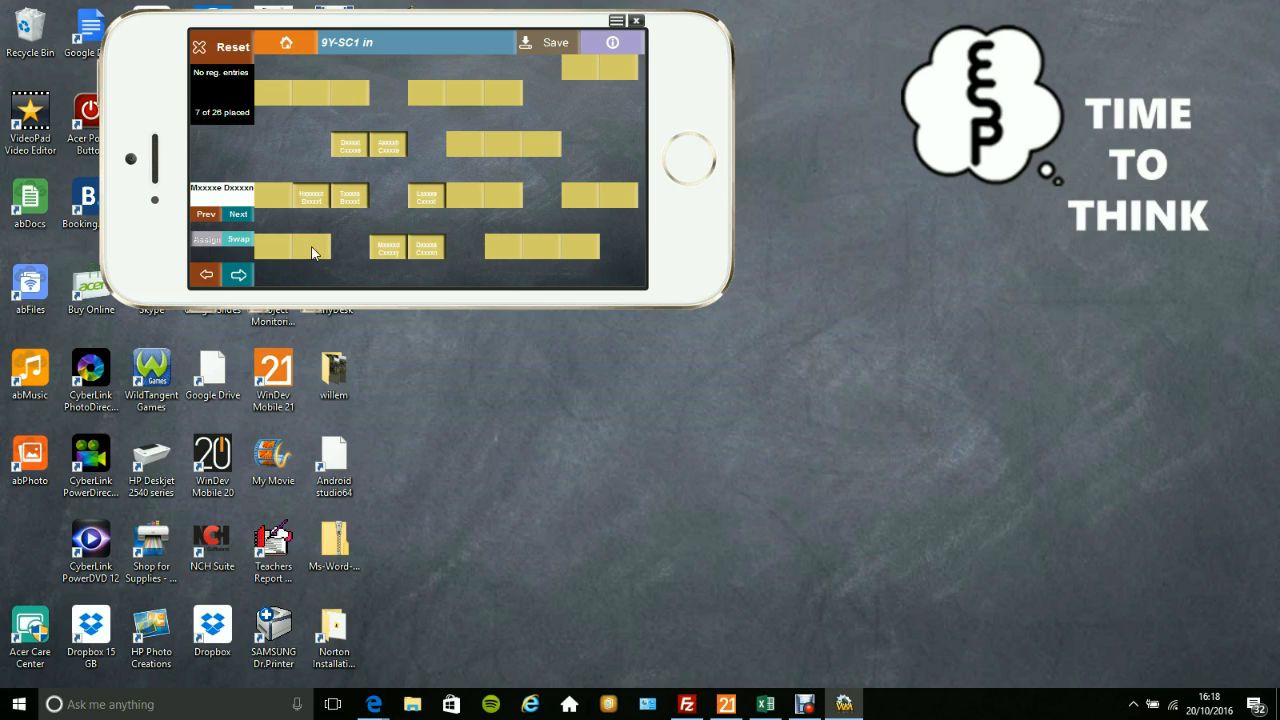
left_click(311, 248)
left_click(281, 248)
left_click(278, 197)
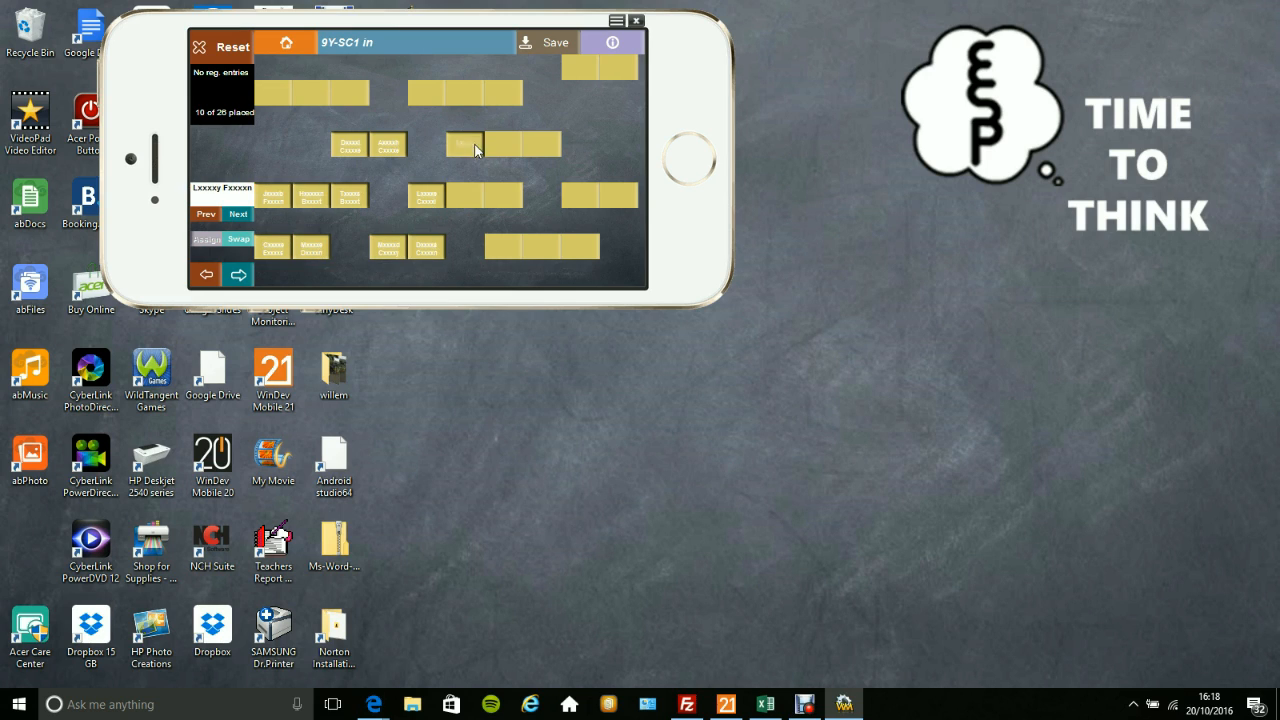
left_click(475, 150)
Swap the student in the sixth row, column 3, with the one in the fourth row, column 3.
left_click(240, 240)
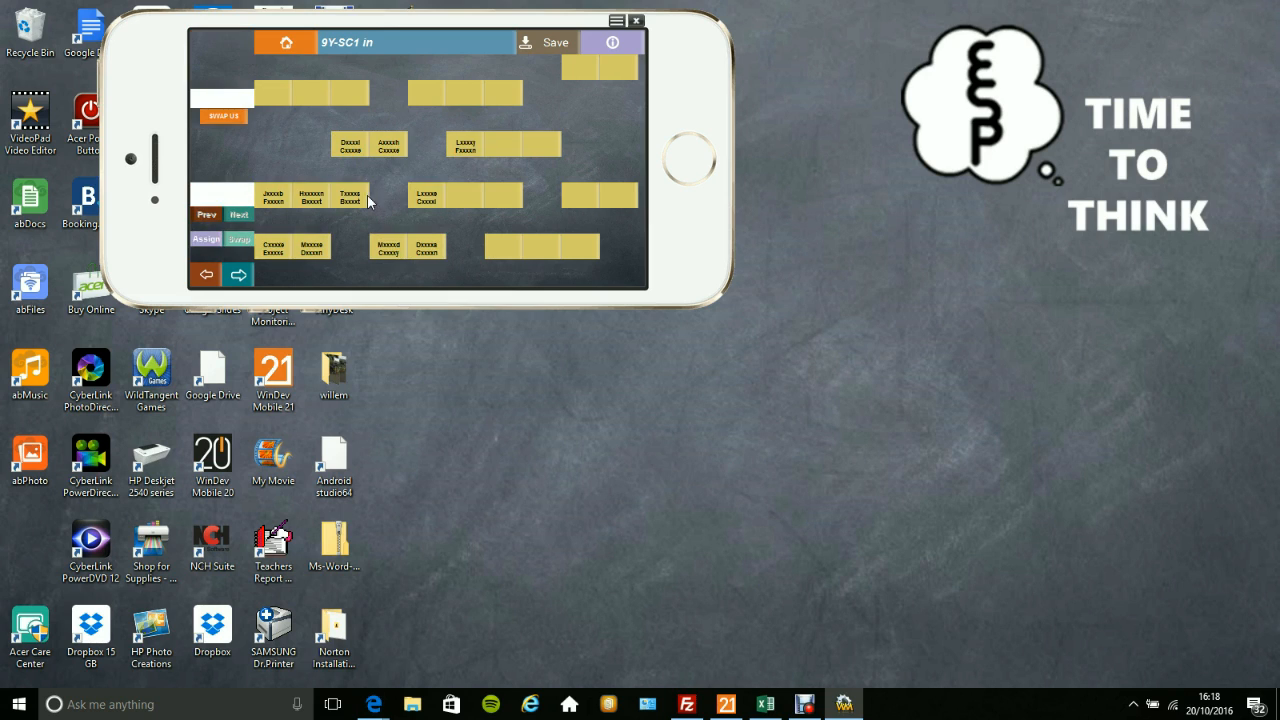
left_click(364, 199)
left_click(348, 148)
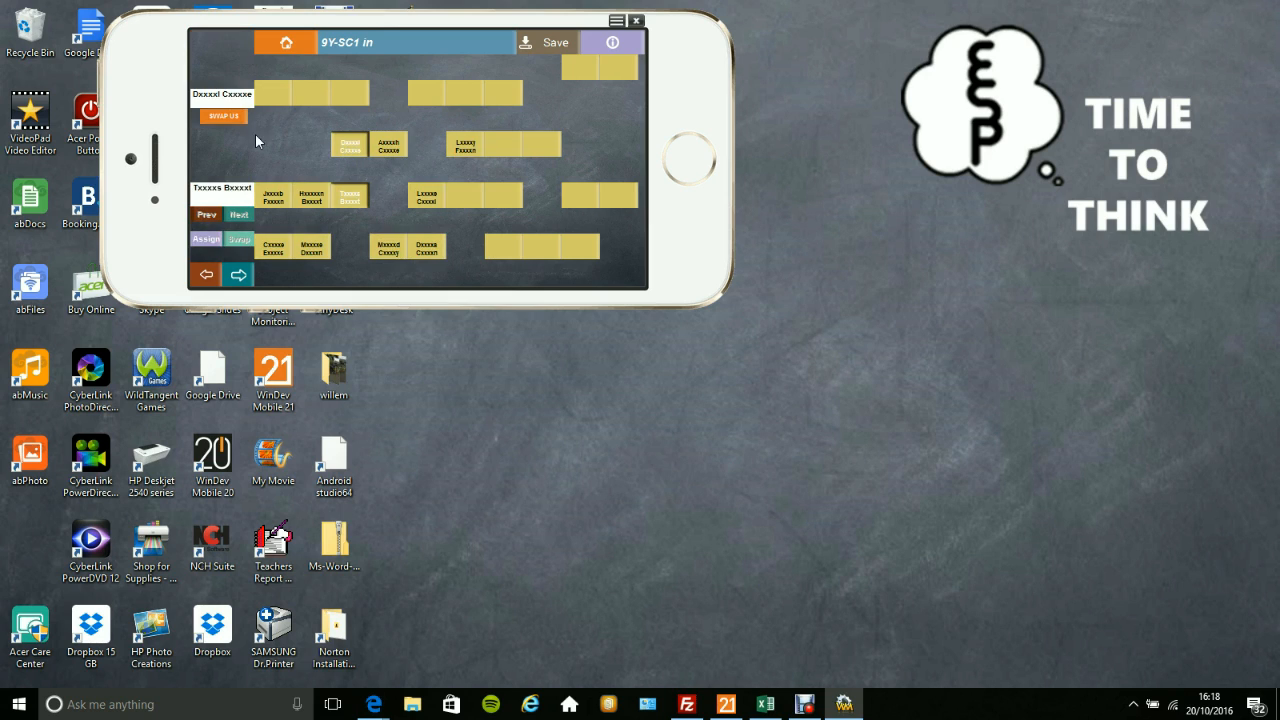
left_click(237, 115)
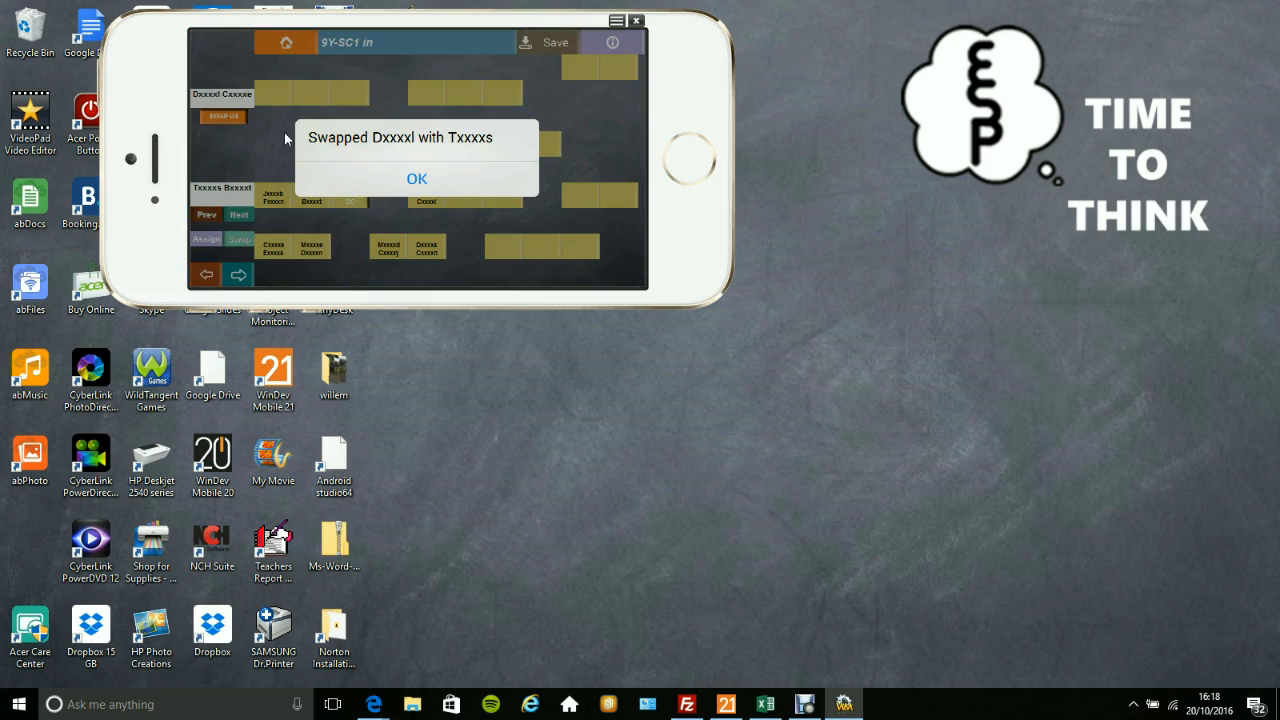
left_click(416, 179)
Resume assigning and seat seven more students at sixth-row columns 6–7, eighth-row columns 7–9 and sixth-row columns 9–10.
left_click(460, 200)
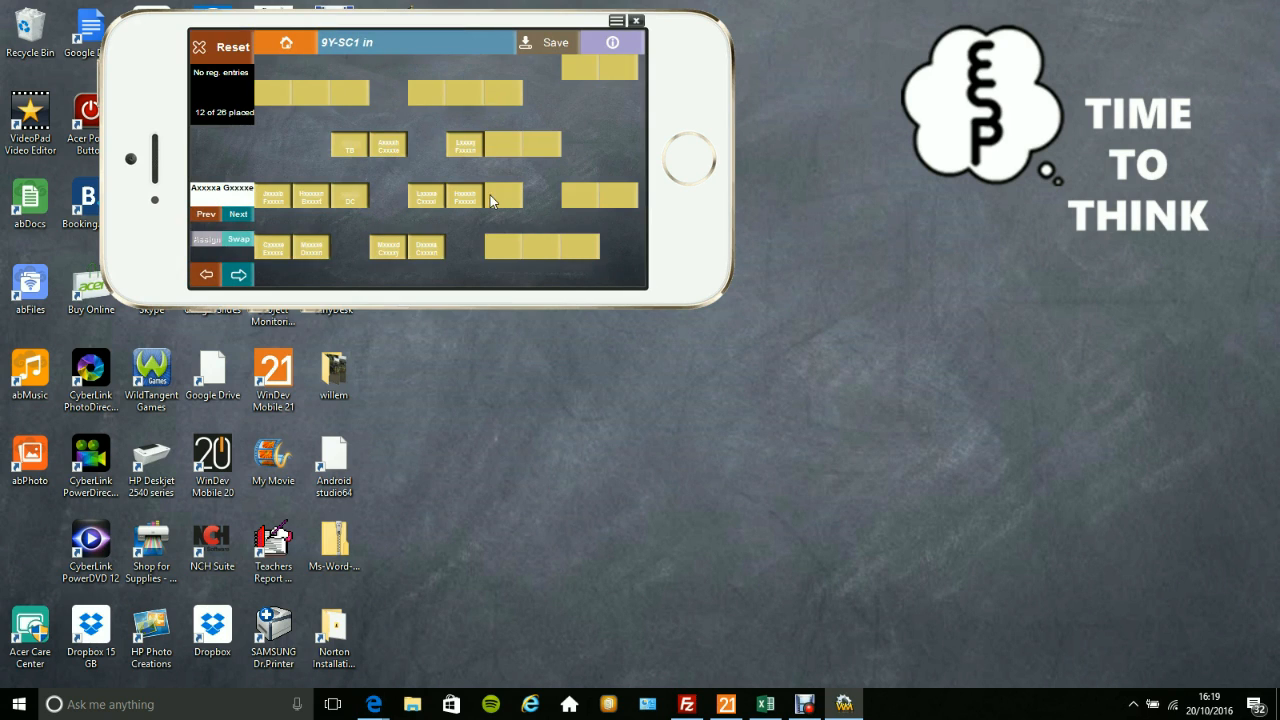
left_click(504, 197)
left_click(503, 246)
left_click(541, 246)
left_click(579, 246)
left_click(580, 195)
left_click(618, 195)
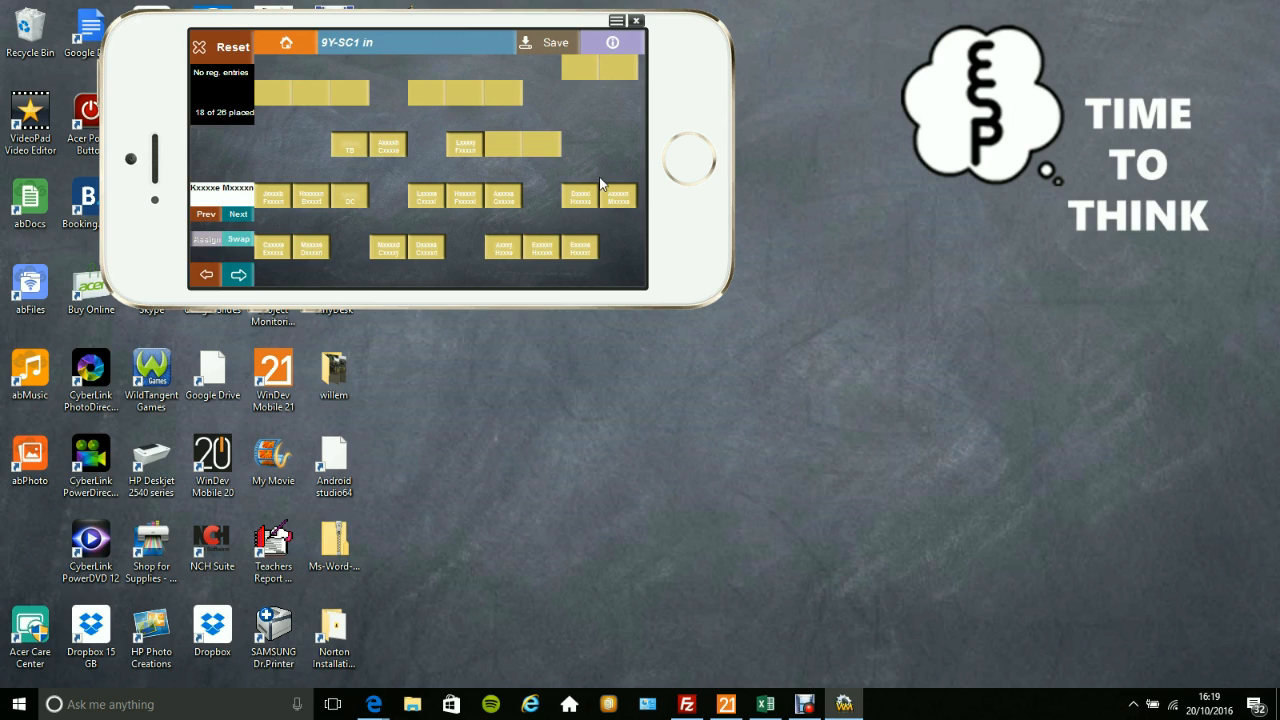
Seat the remaining eight students at fourth-row columns 8 and 7 and second-row columns 7, 6, 5, 3, 2 and 1.
left_click(540, 147)
left_click(510, 144)
left_click(502, 93)
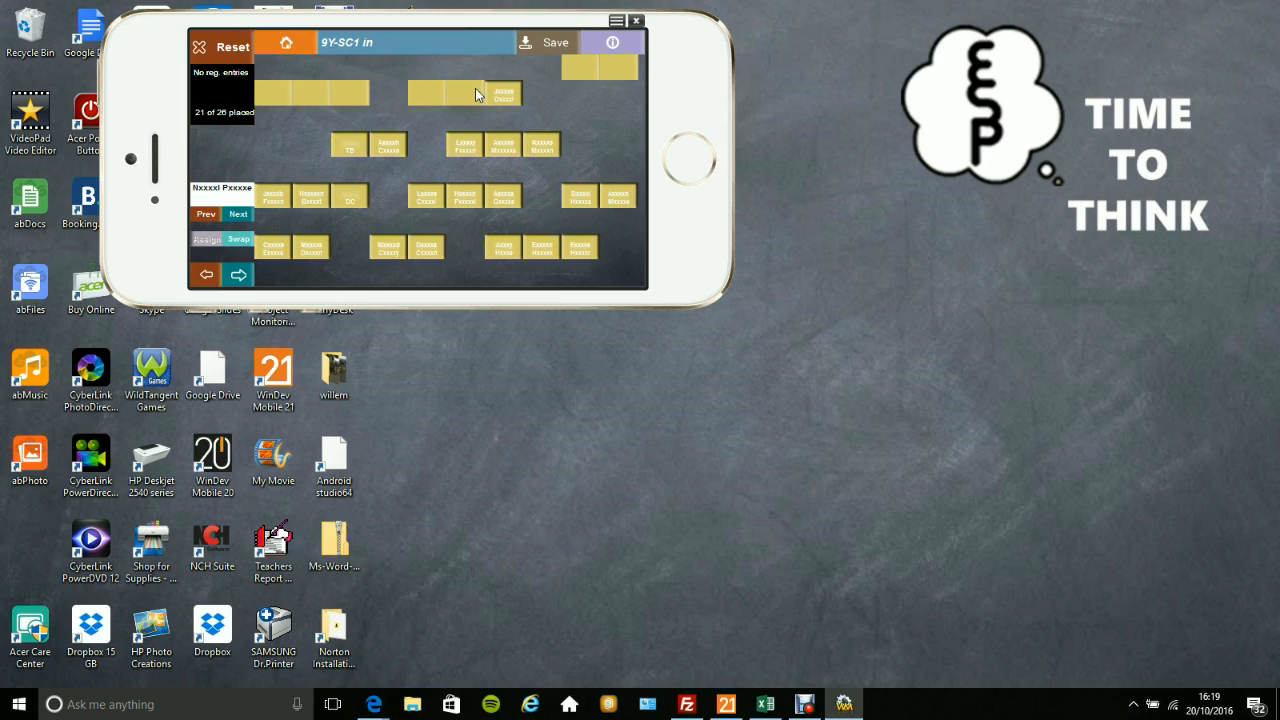
left_click(466, 92)
left_click(427, 93)
left_click(350, 93)
left_click(320, 97)
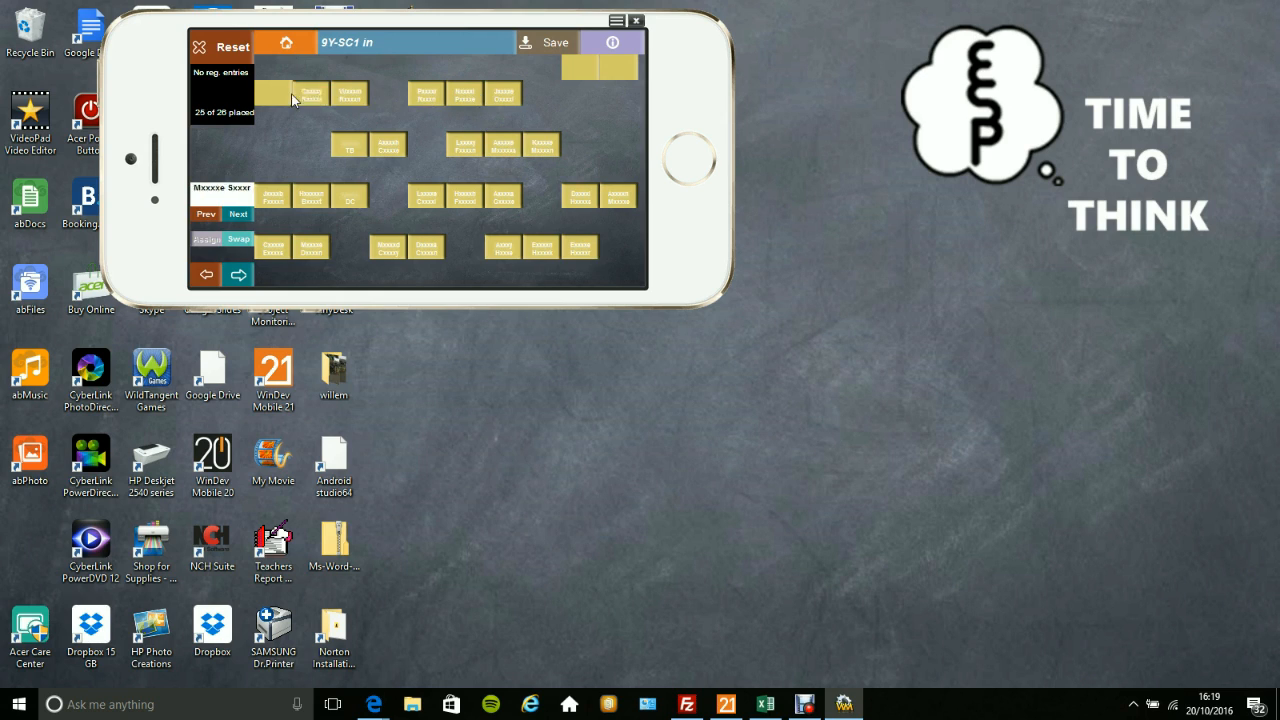
left_click(282, 94)
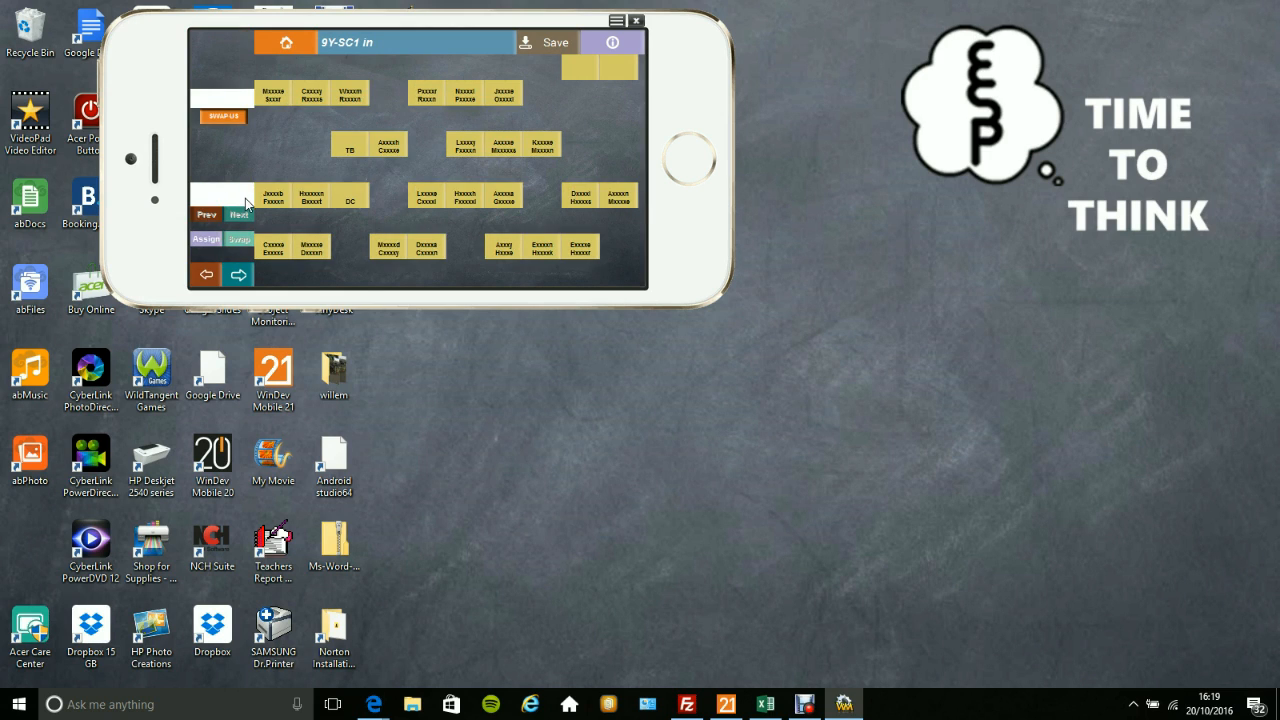
Save the 9Y-SC1 seating plan and leave the page for the current class page.
left_click(559, 43)
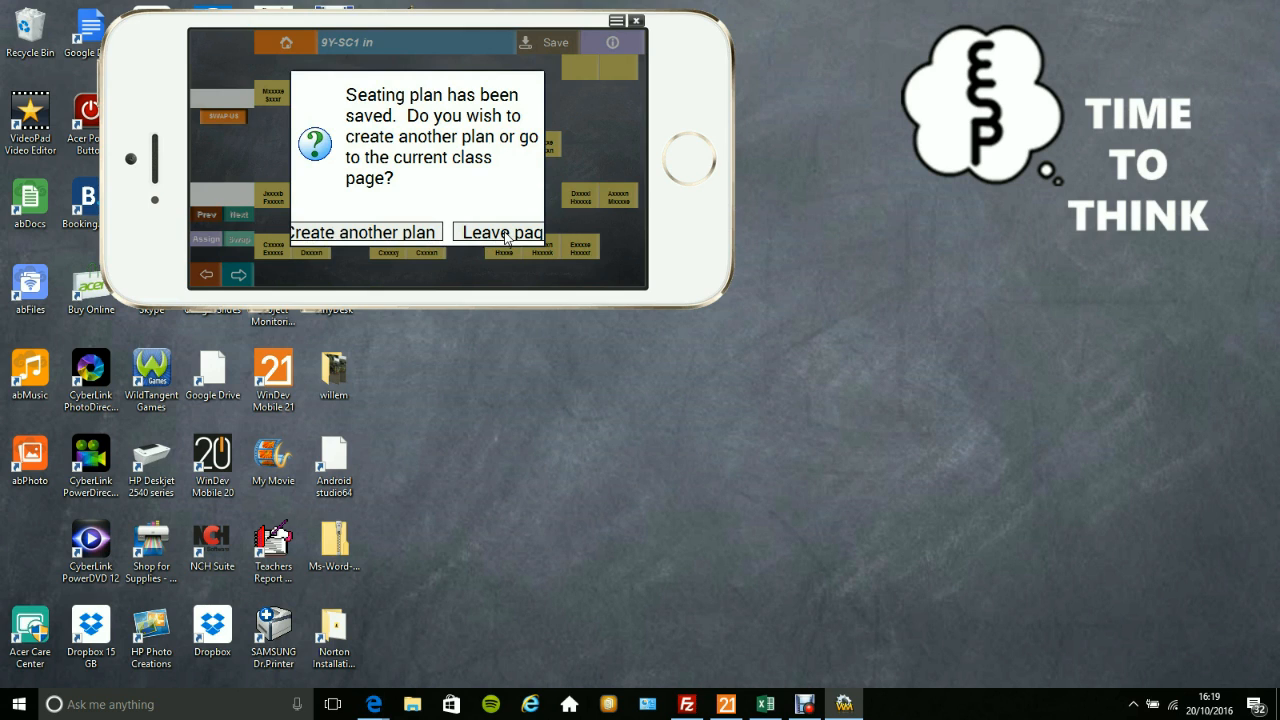
left_click(505, 234)
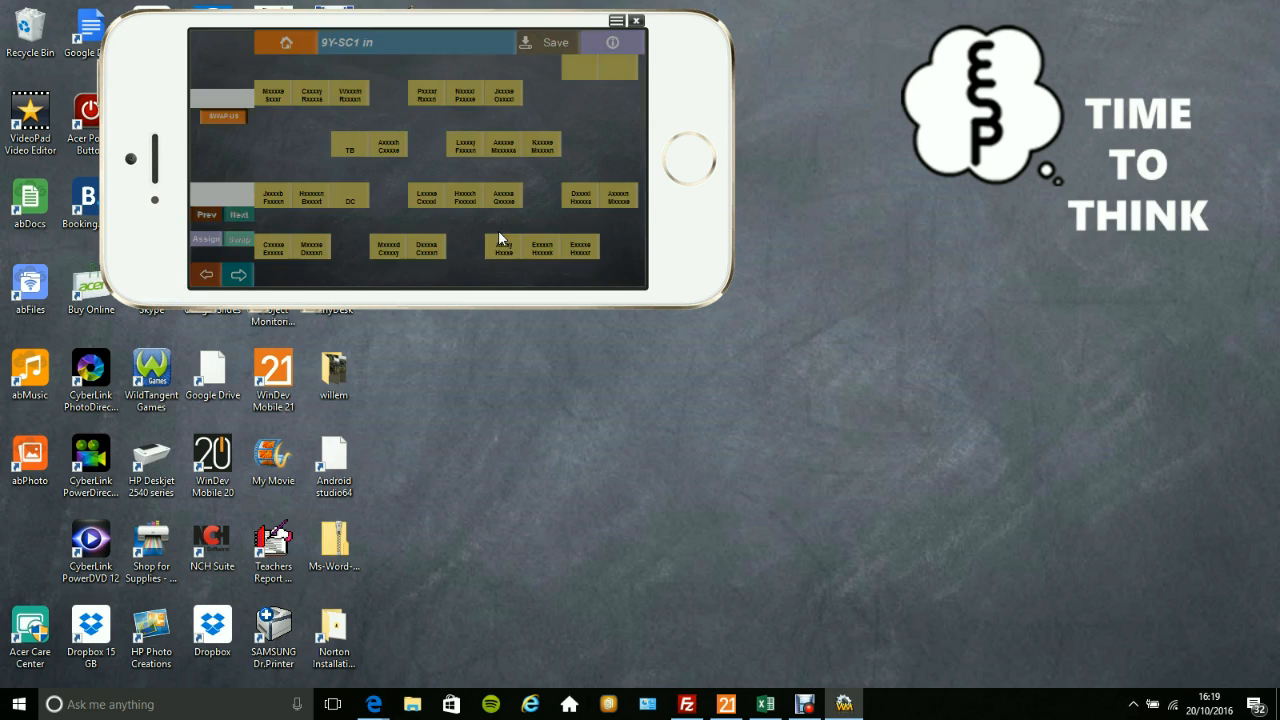